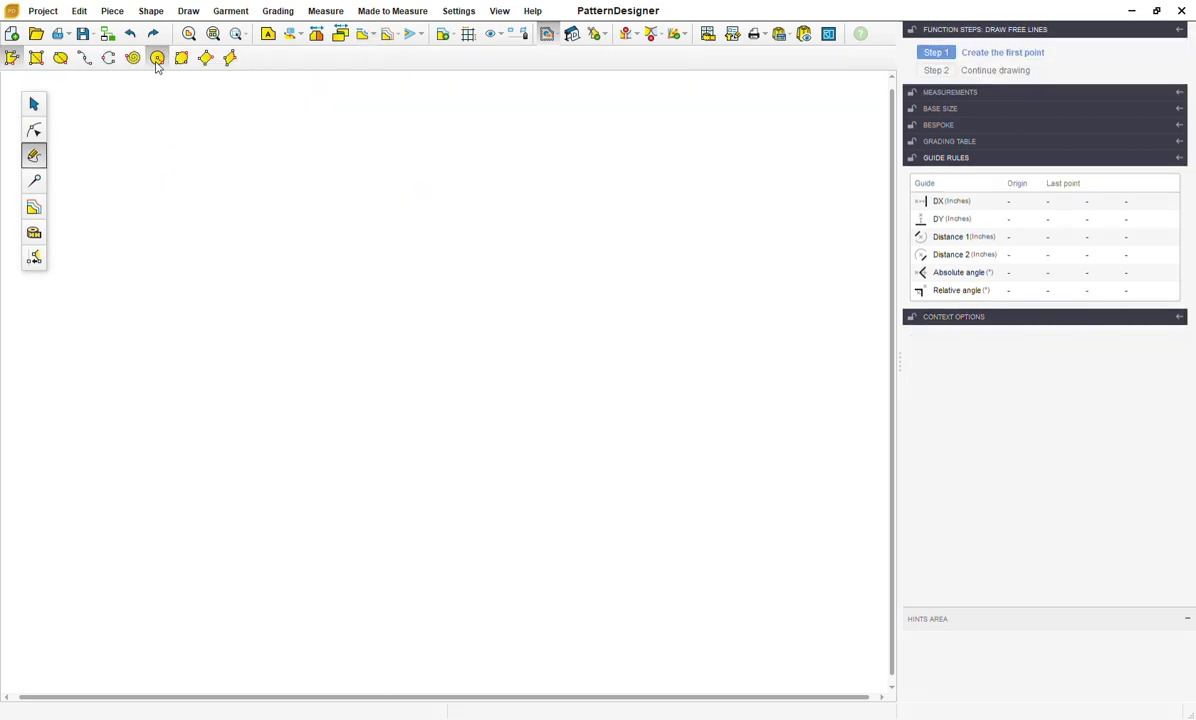
- Start a circle in the left half of the empty workspace and set its radius to 10 inches
left_click(157, 58)
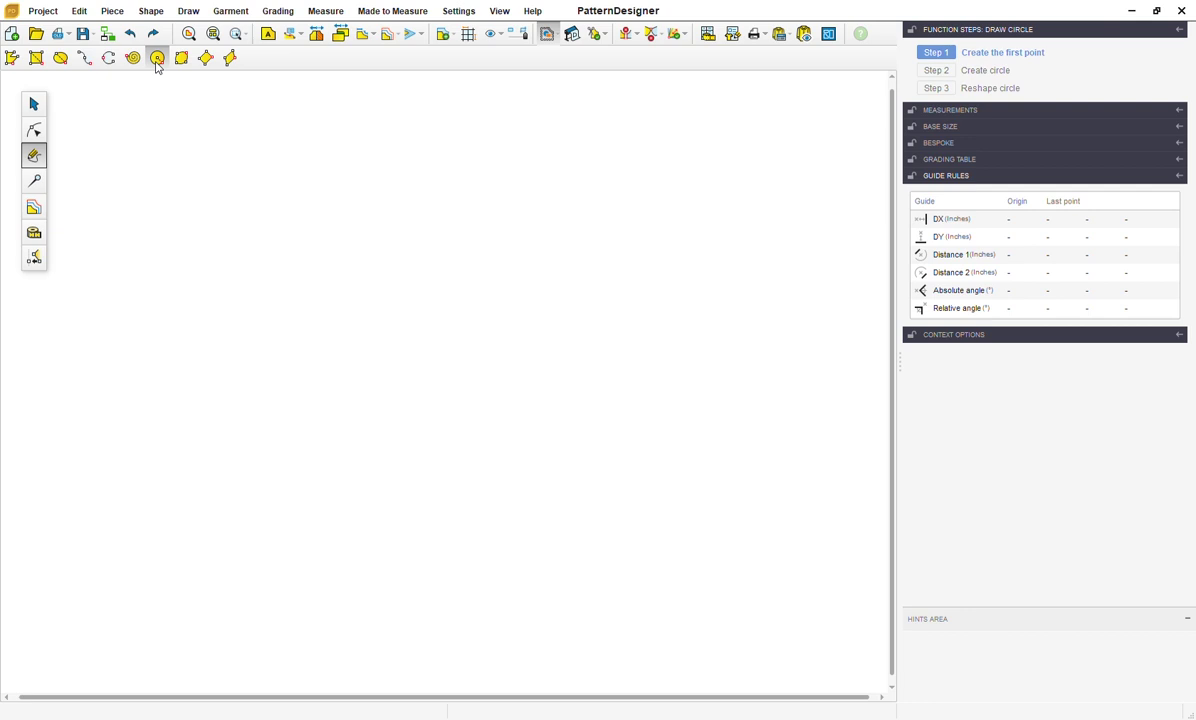
left_click(305, 317)
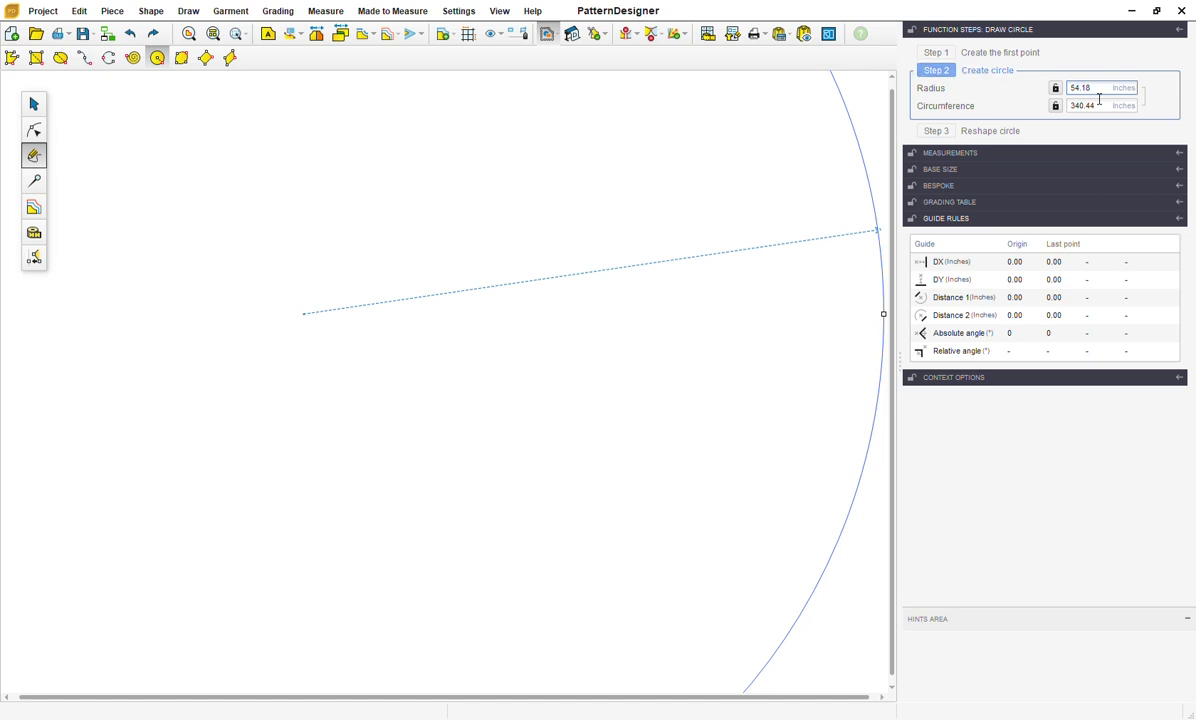
left_click(1099, 111)
left_click(1099, 90)
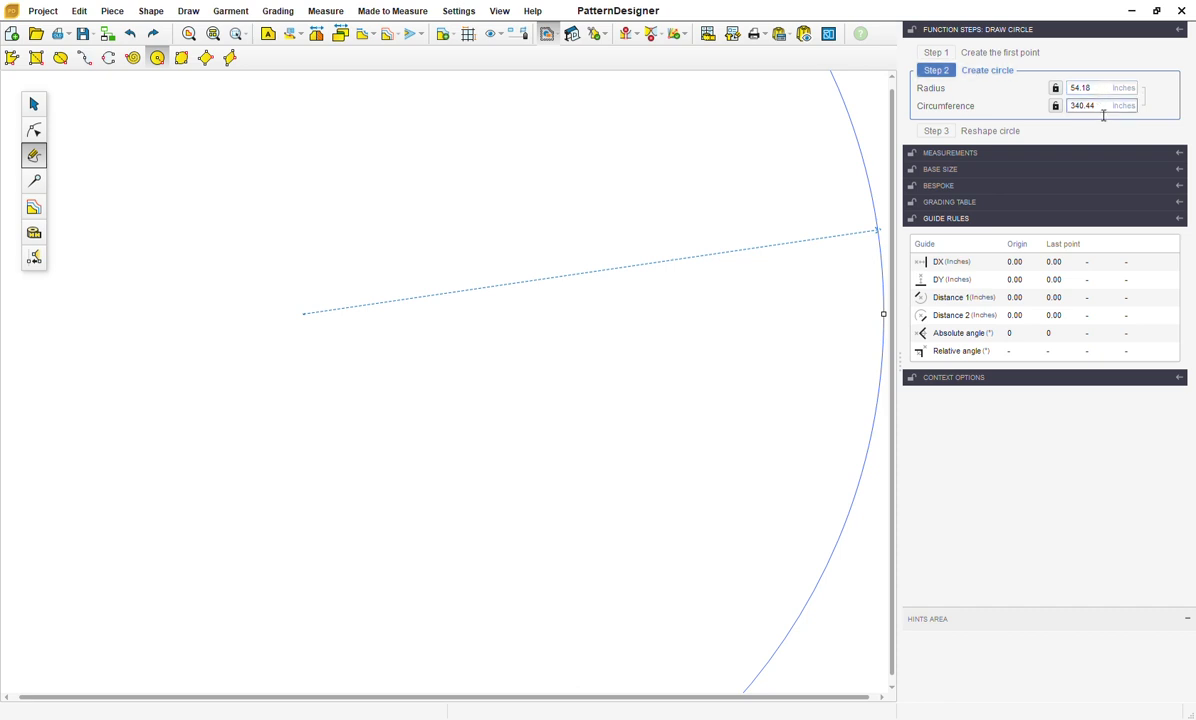
left_click(1105, 108)
left_click(1105, 92)
left_click(1105, 104)
left_click(1105, 96)
double_click(1104, 95)
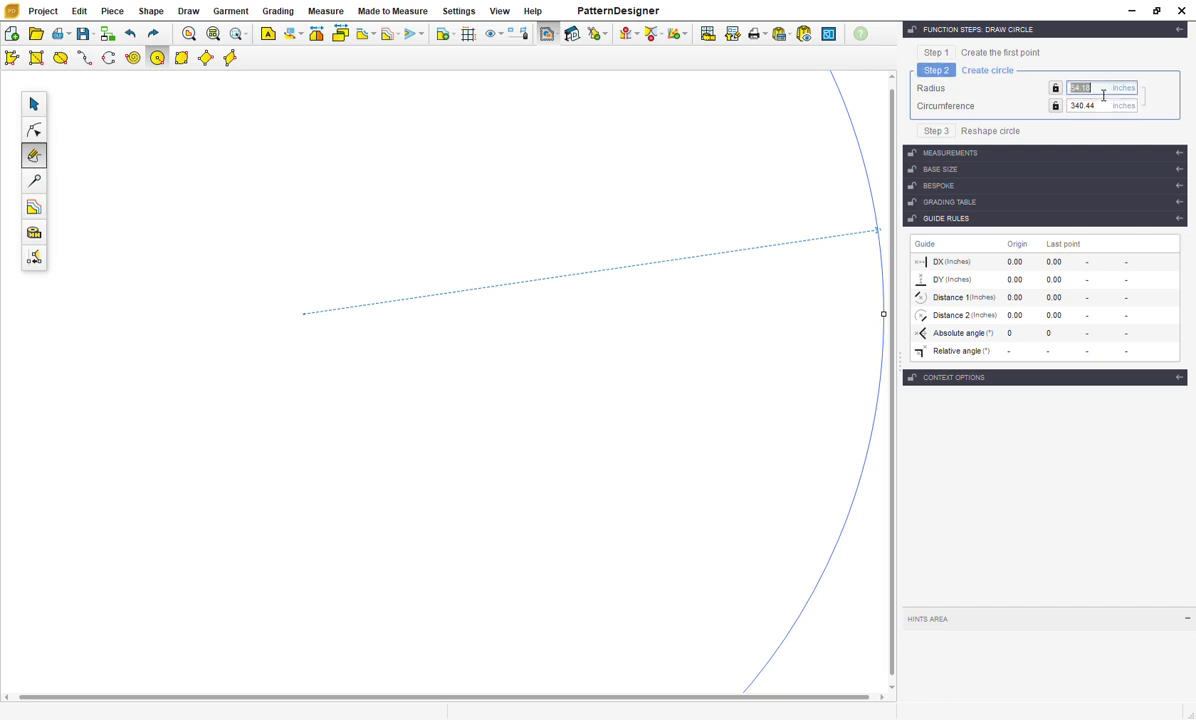
type("10")
key("Return")
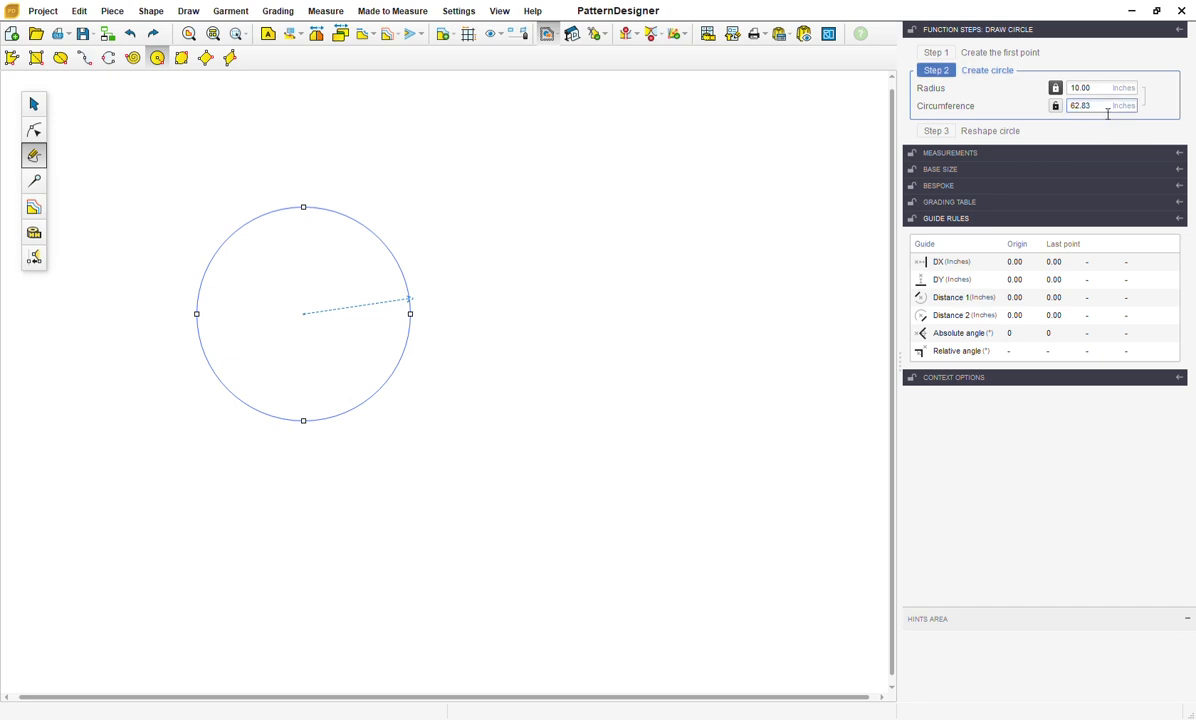
- Try circumferences of 100 inches and 17 inches for the circle
left_click(1107, 111)
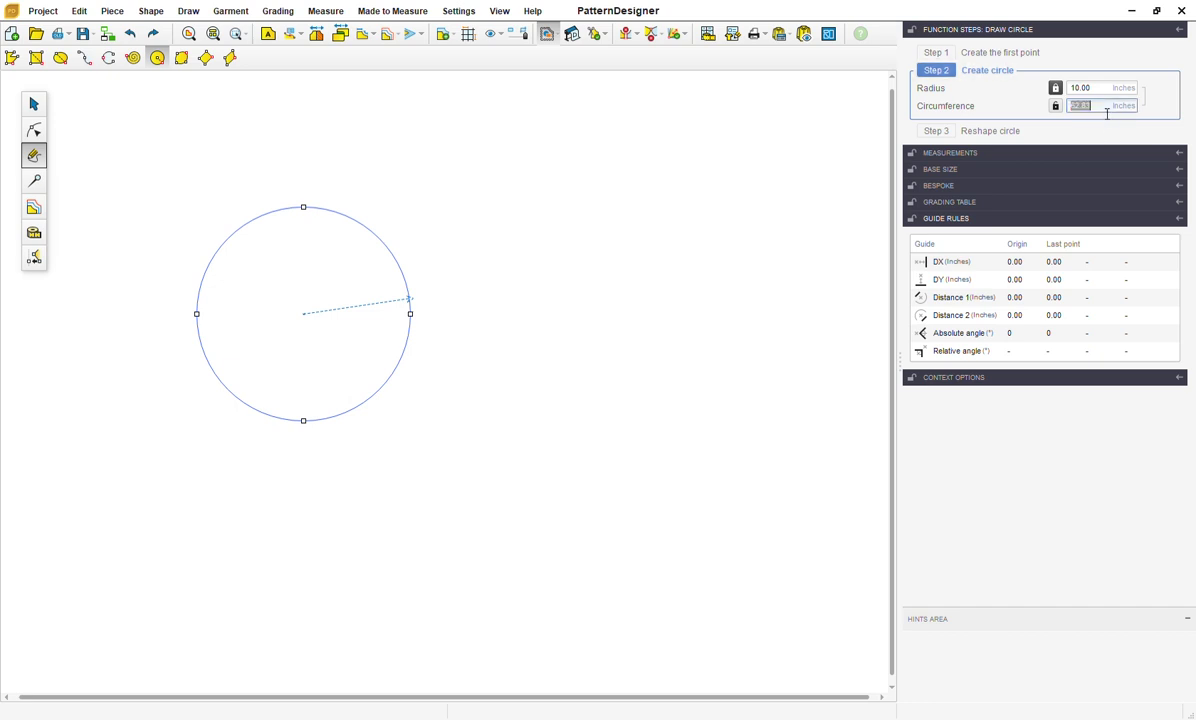
type("100")
key("Return")
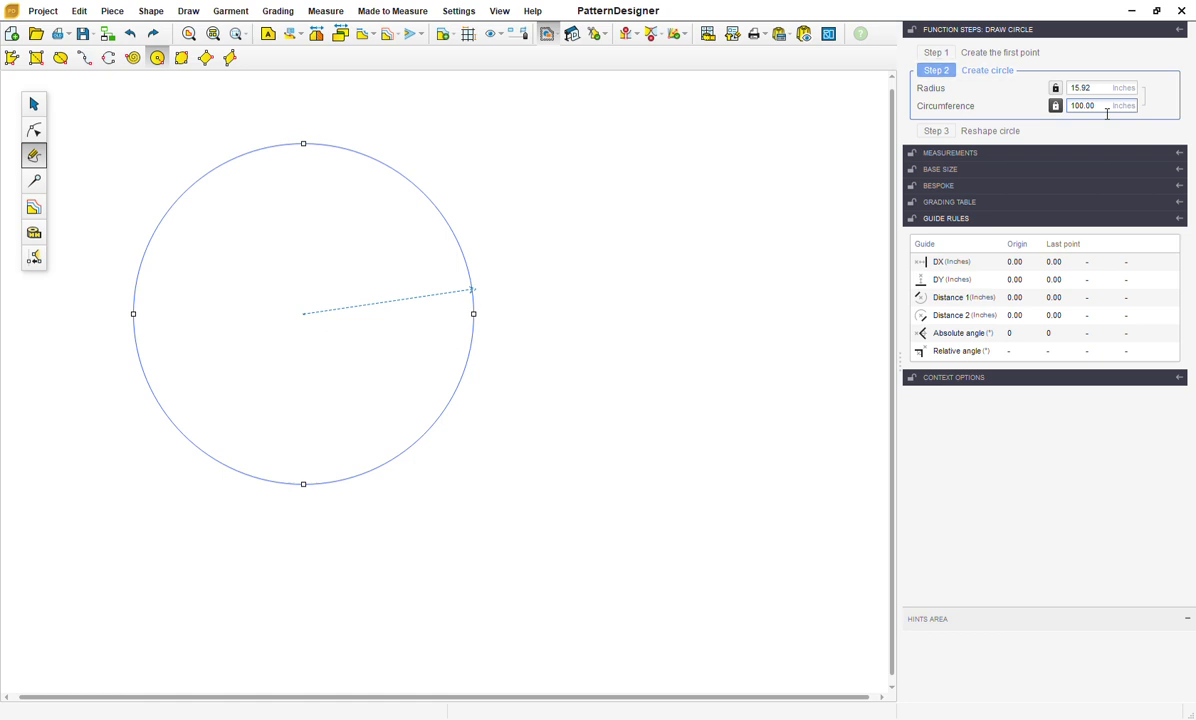
double_click(1106, 112)
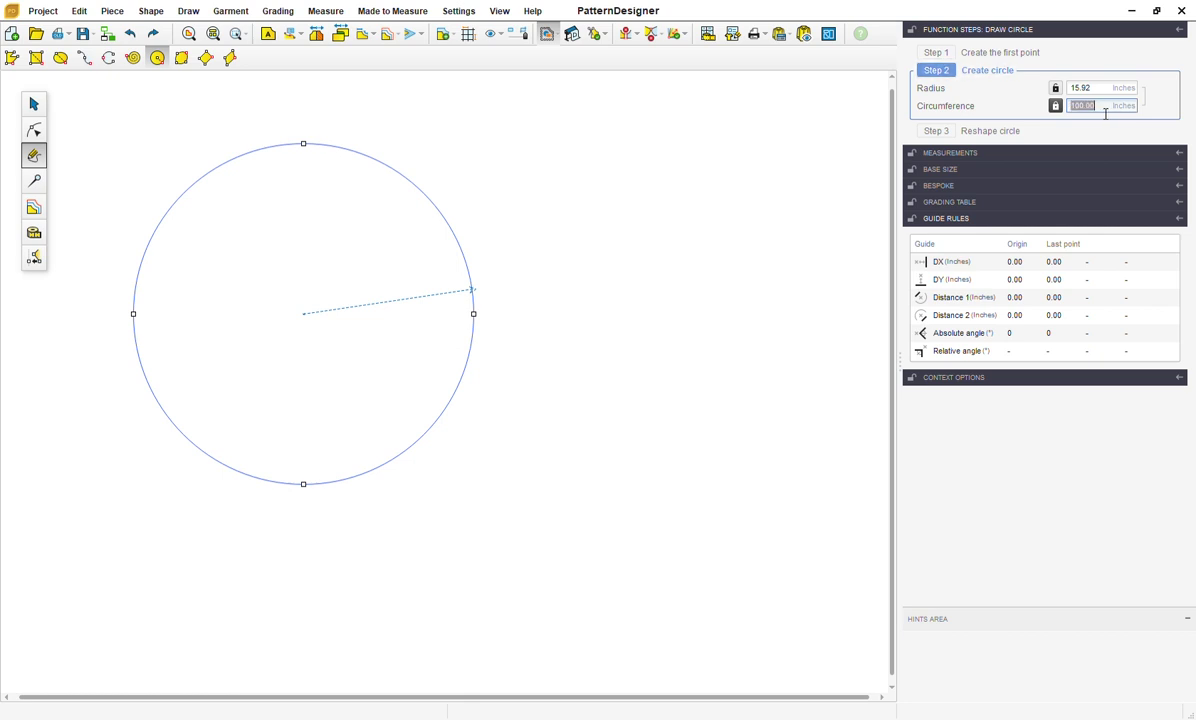
type("17")
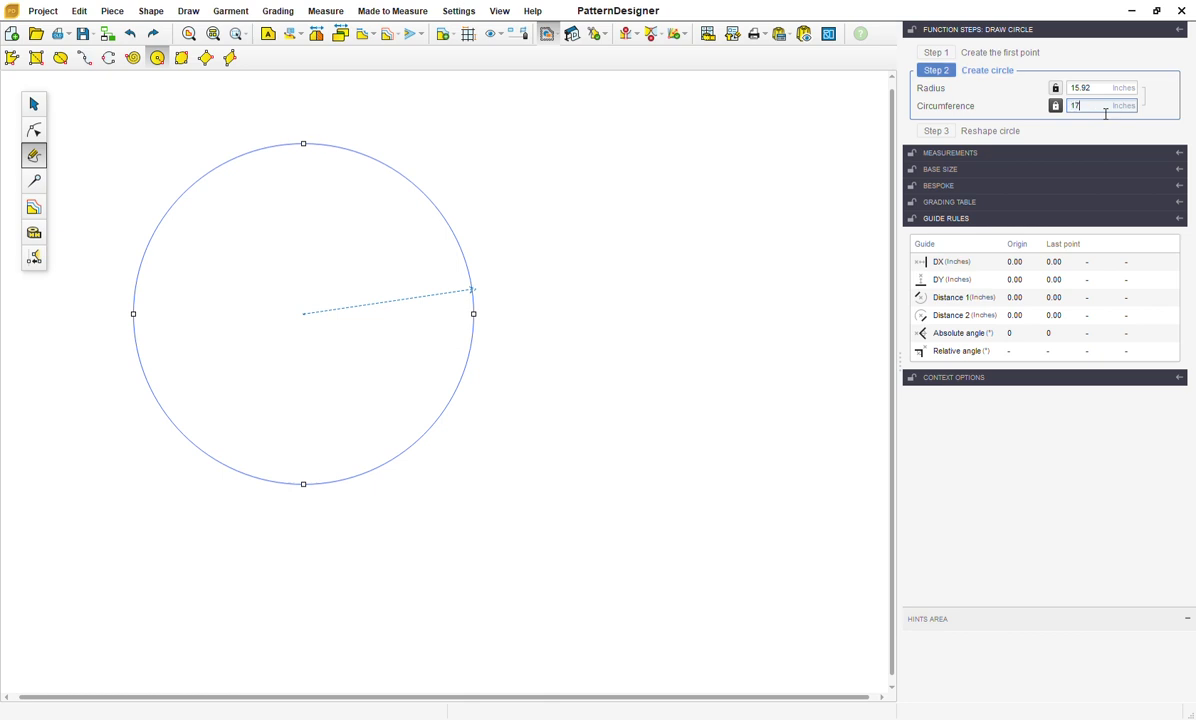
key("Return")
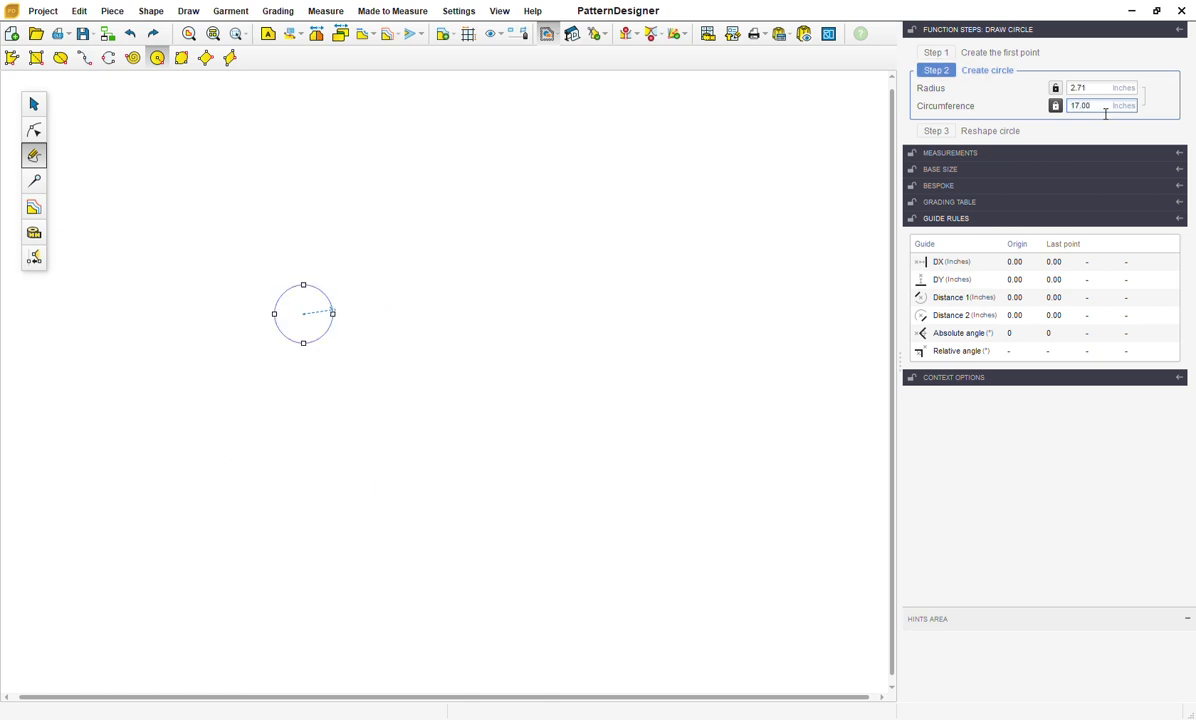
- Create the circle piece with a circumference of 34 inches and move it down and to the left
double_click(1105, 113)
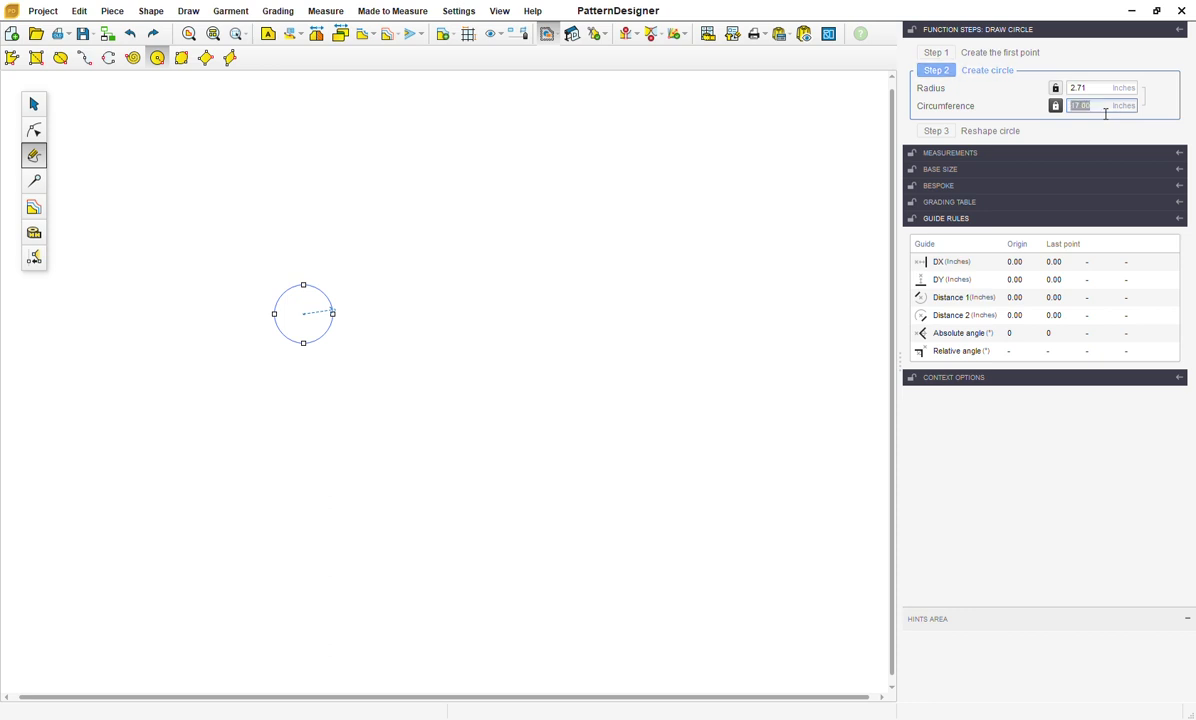
type("34")
key("Return")
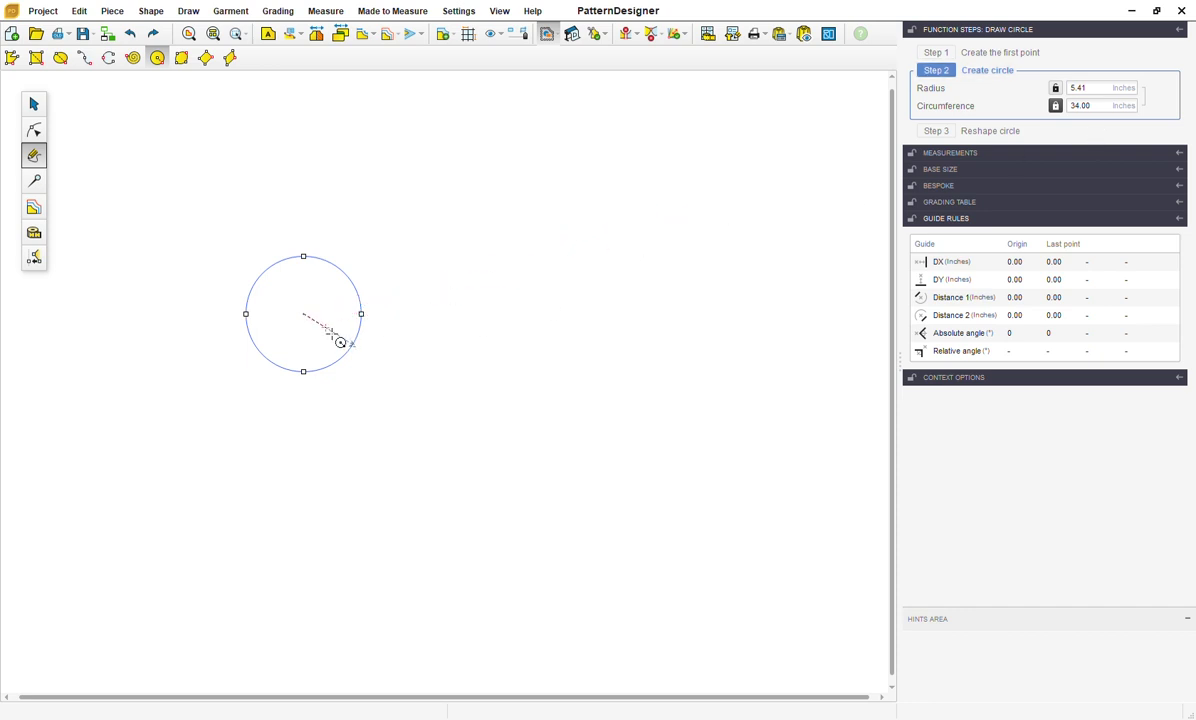
left_click(336, 338)
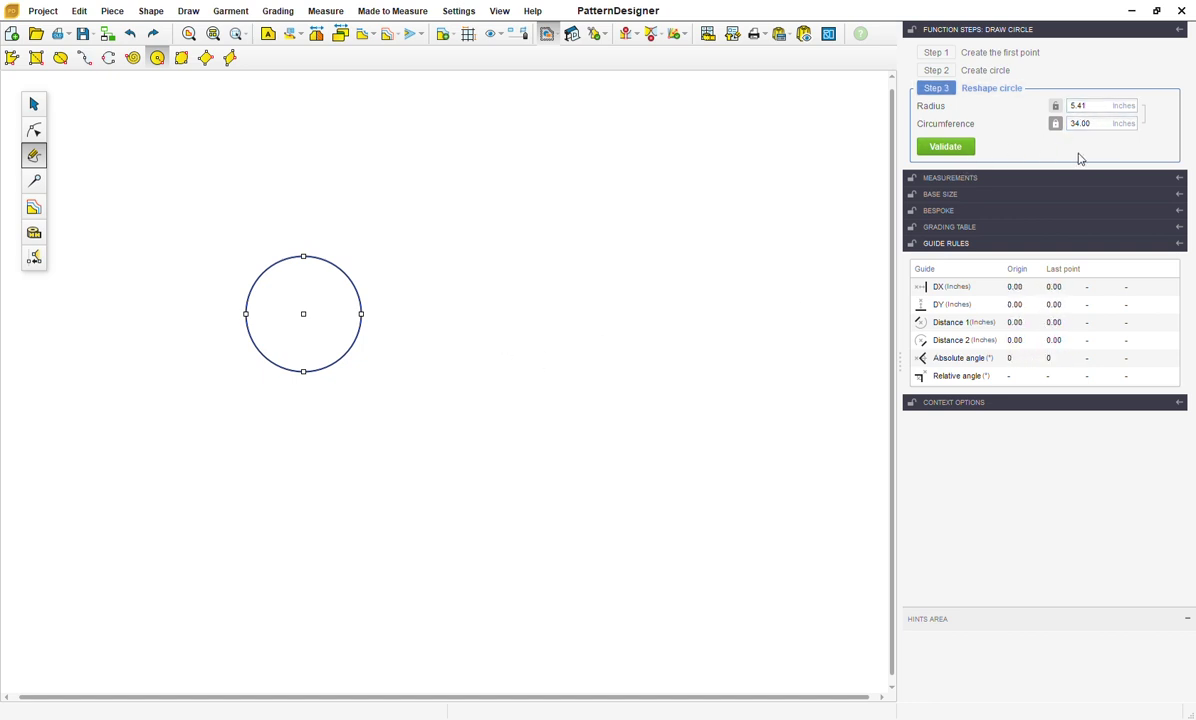
left_click(946, 147)
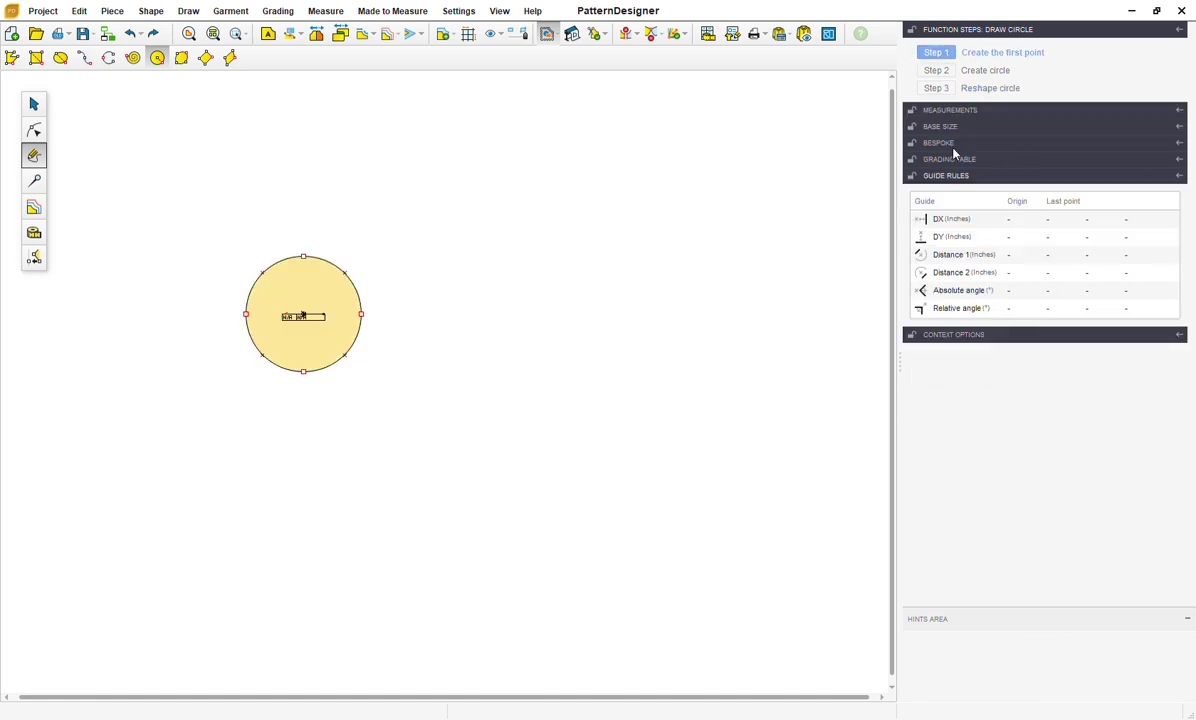
left_click(33, 104)
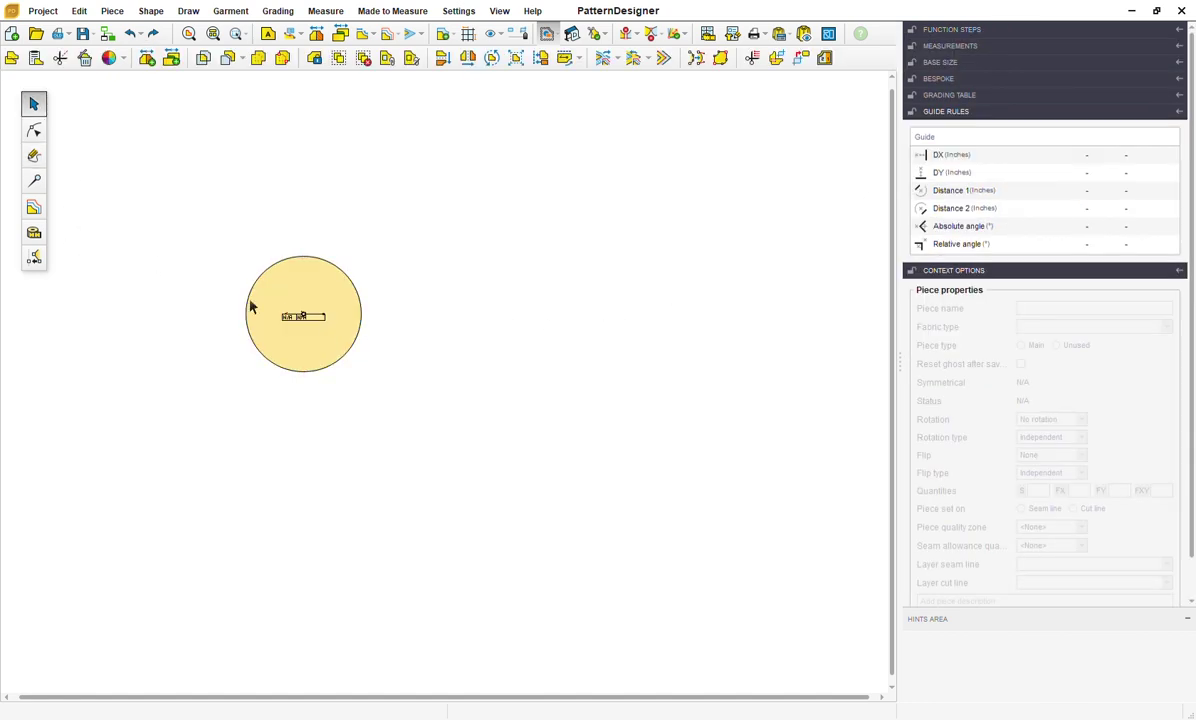
left_click_drag(311, 322, 253, 383)
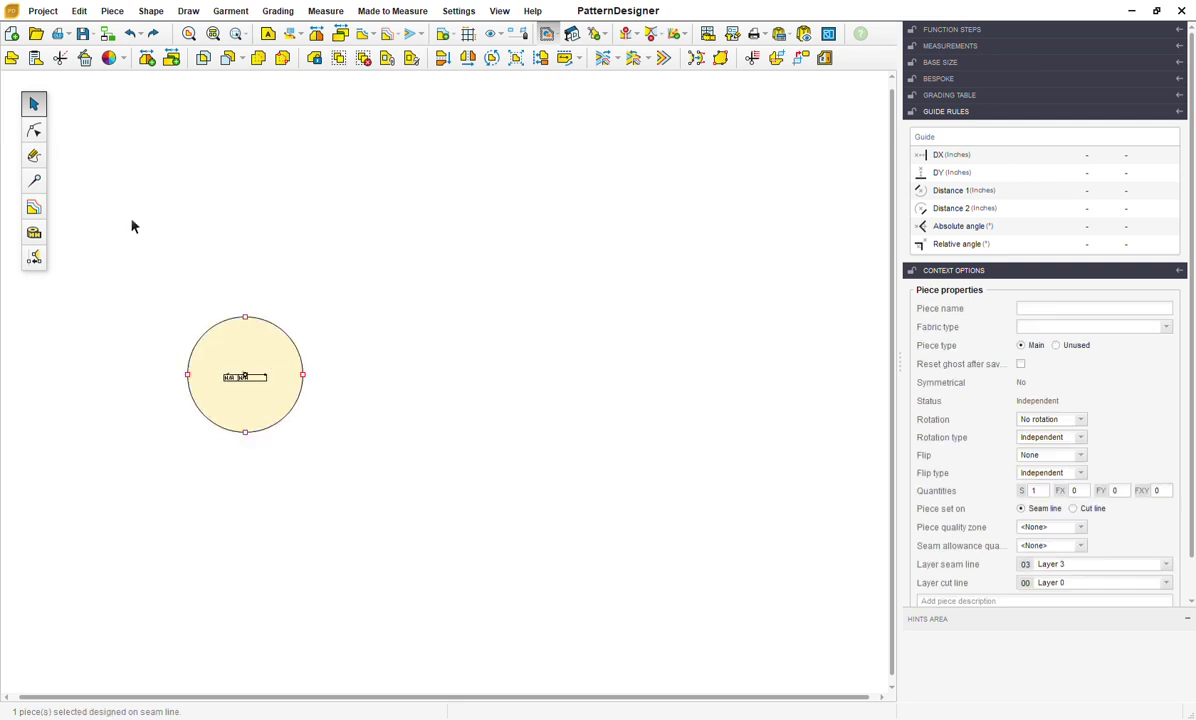
- Draw and validate a second circle with a radius of 41.41 inches, centred above and to the right of the small circle
left_click(34, 156)
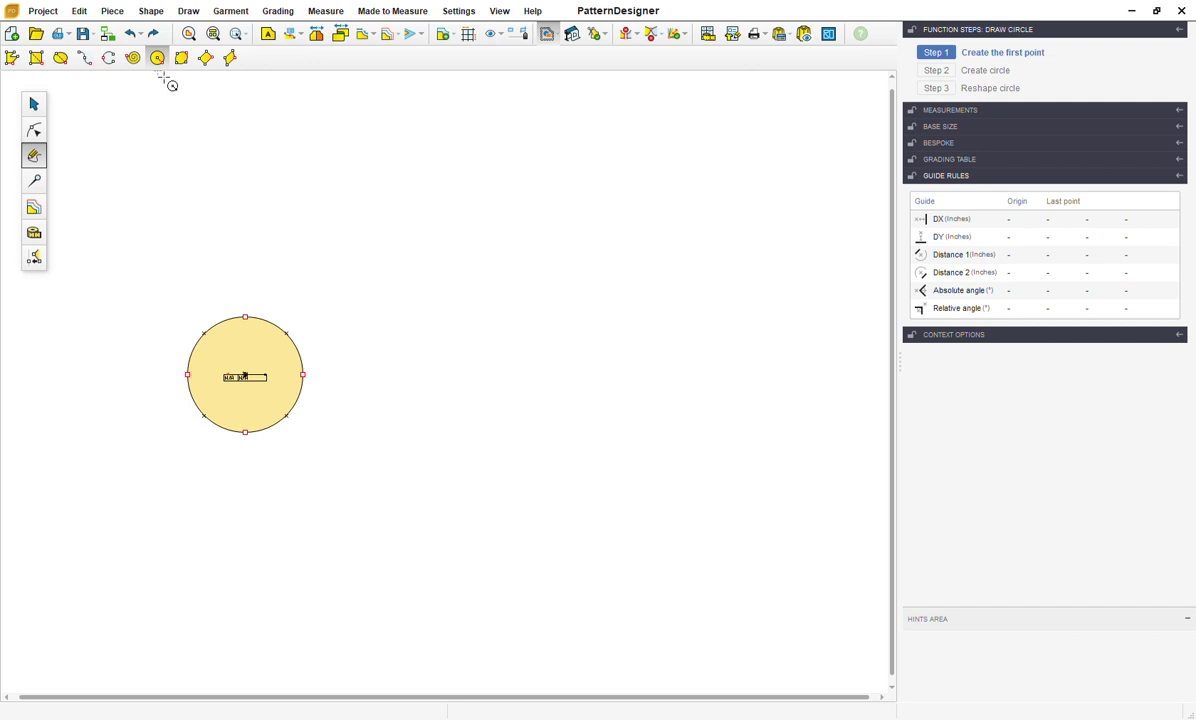
left_click(449, 259)
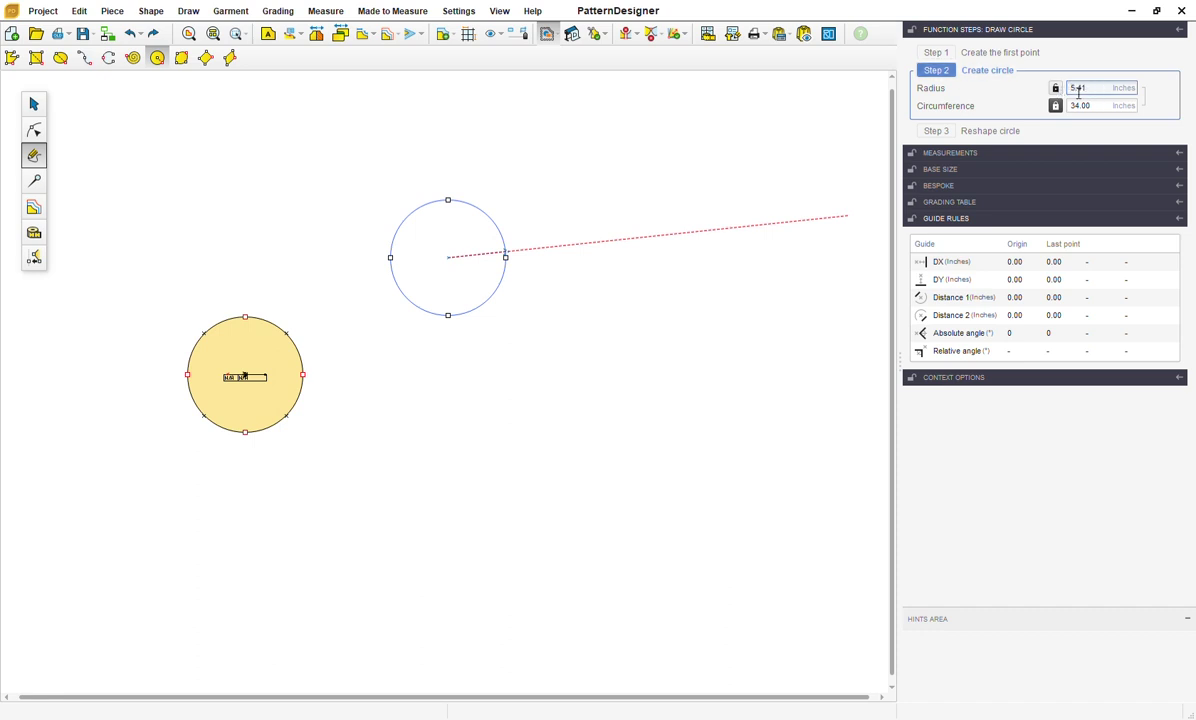
key("ctrl+a")
type("41.41")
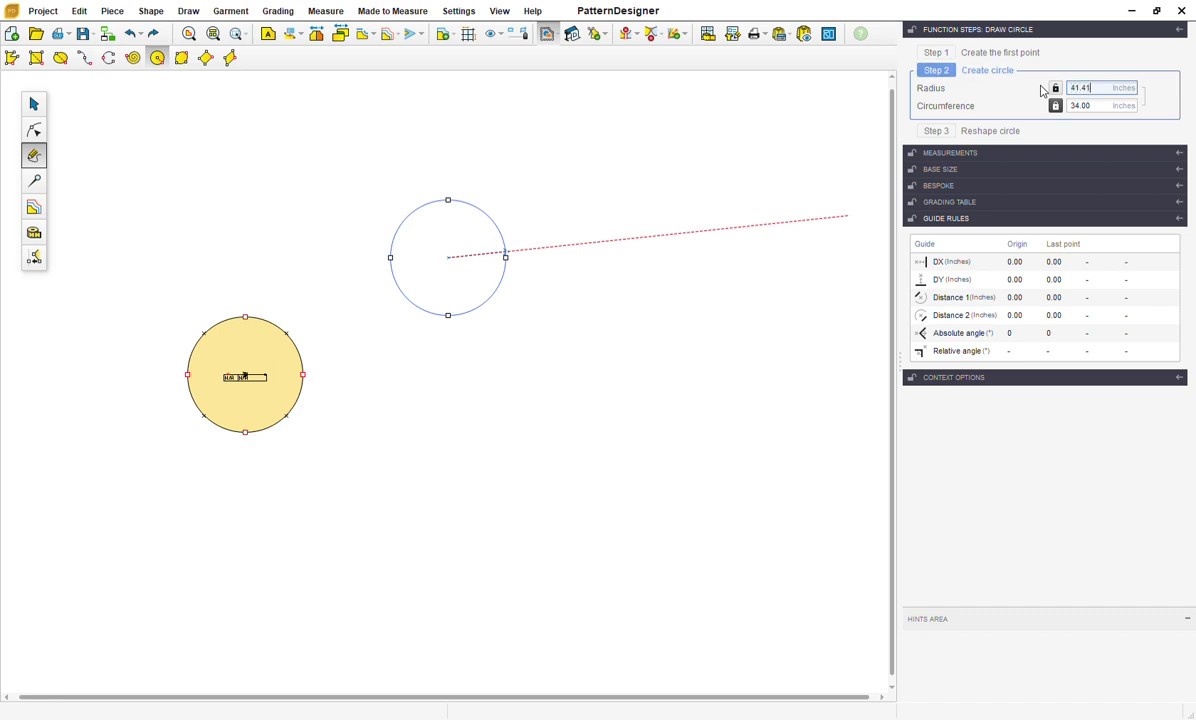
key("Return")
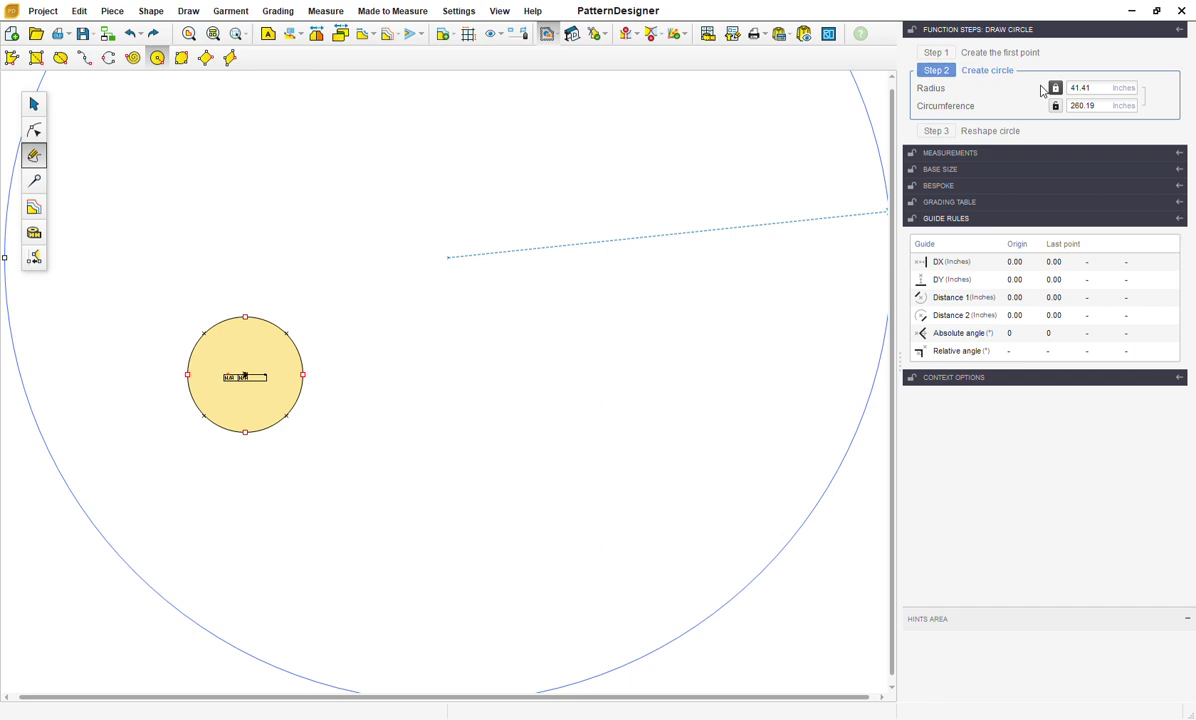
scroll(836, 315, "down", 3)
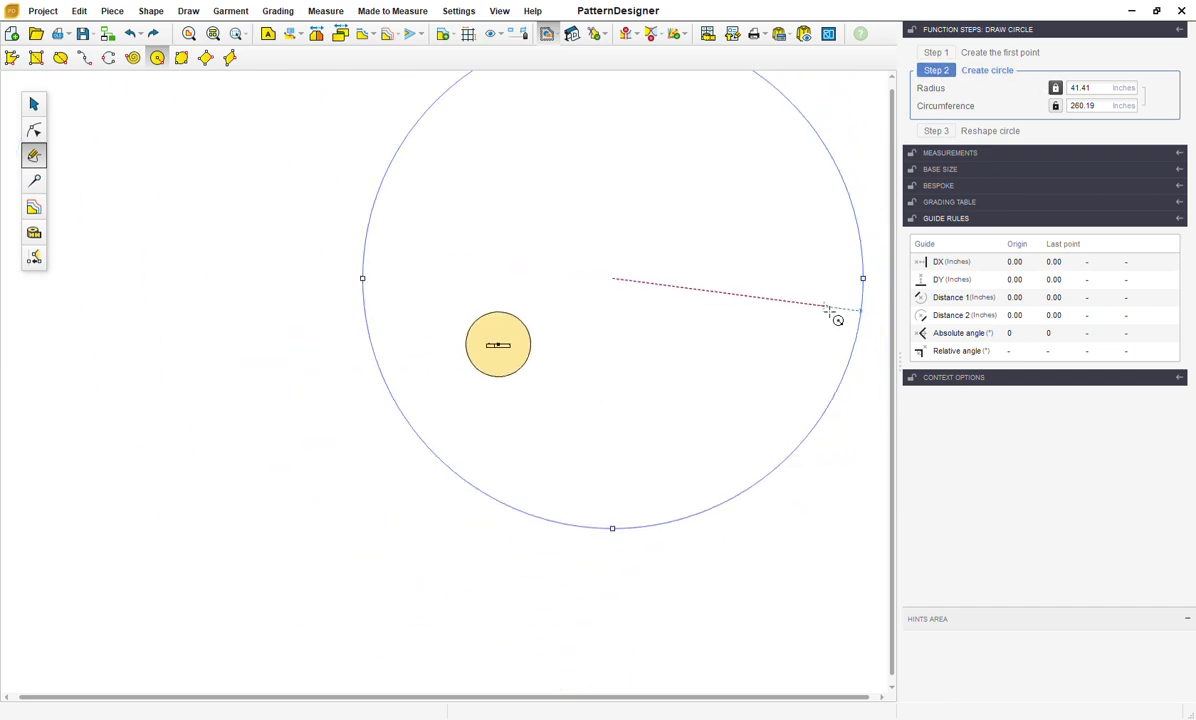
left_click(836, 315)
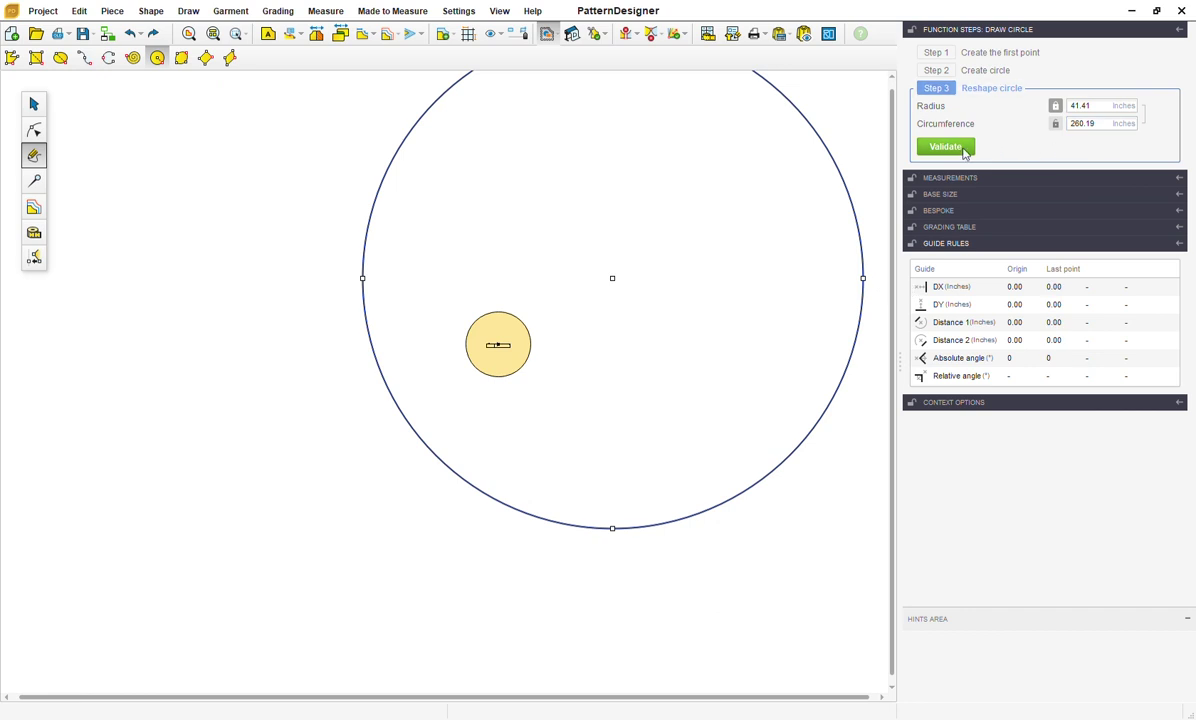
left_click(945, 147)
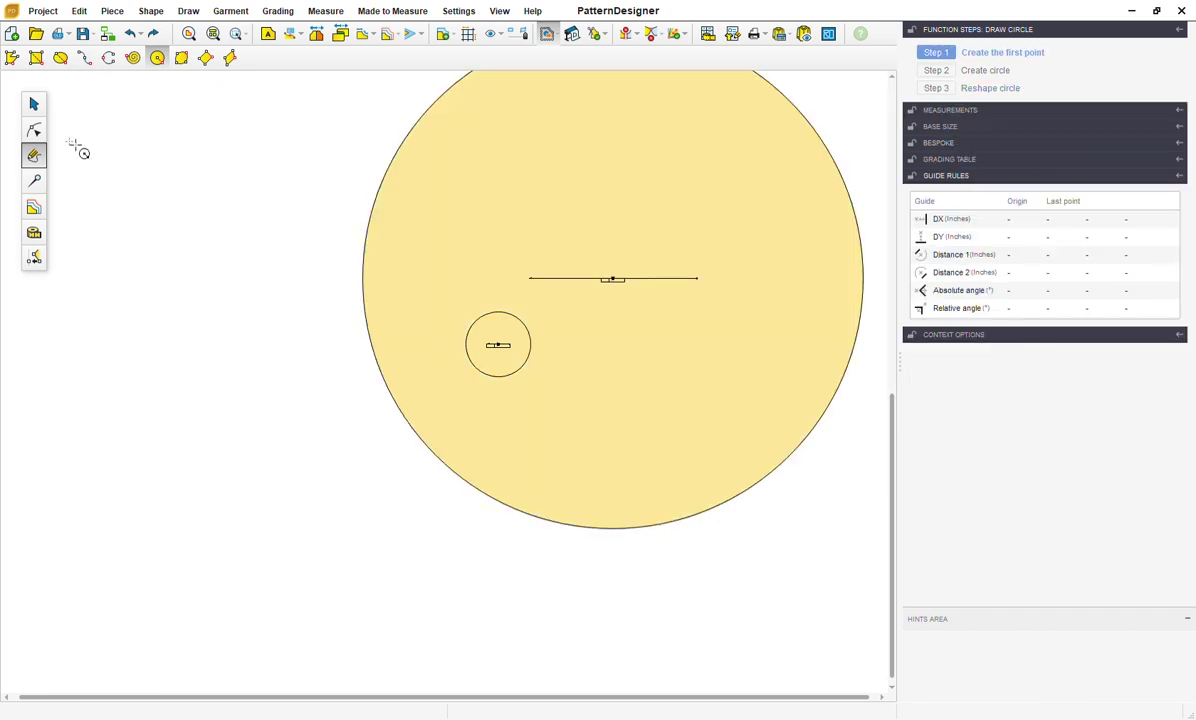
- Separate the two circle pieces so the small one sits to the left of the large one
left_click(35, 105)
left_click_drag(457, 283, 605, 328)
left_click_drag(490, 358, 160, 336)
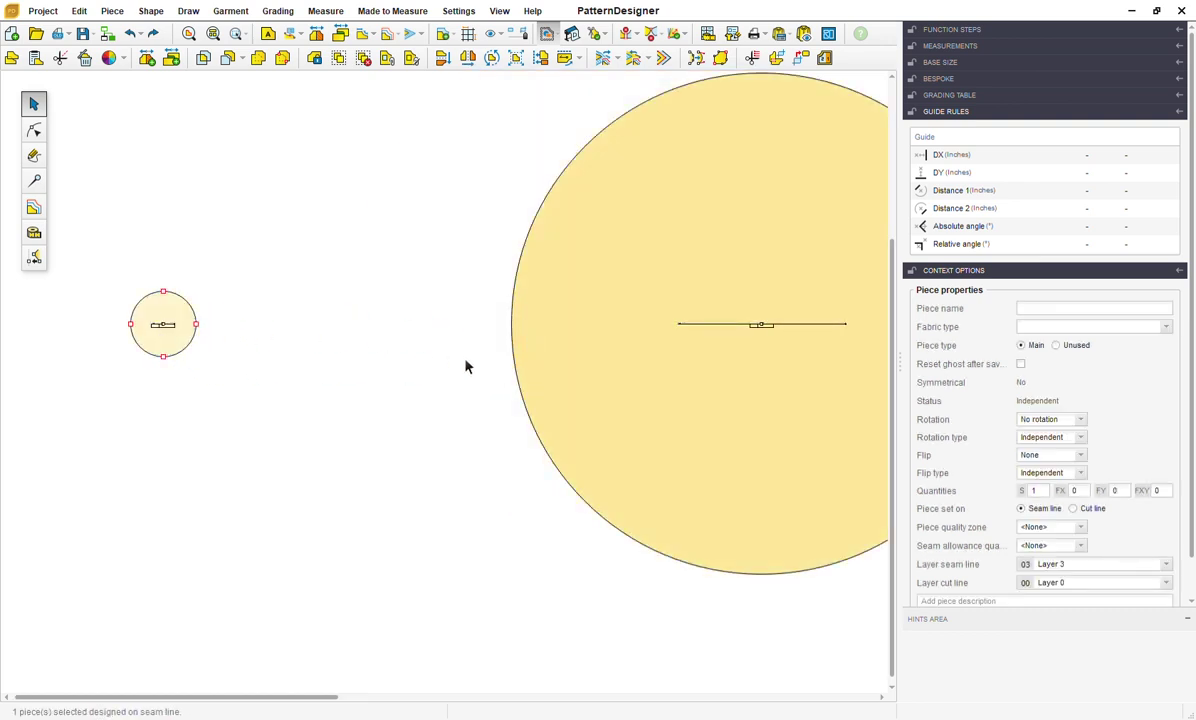
left_click(472, 366)
left_click_drag(472, 366, 340, 358)
scroll(355, 339, "down", 3)
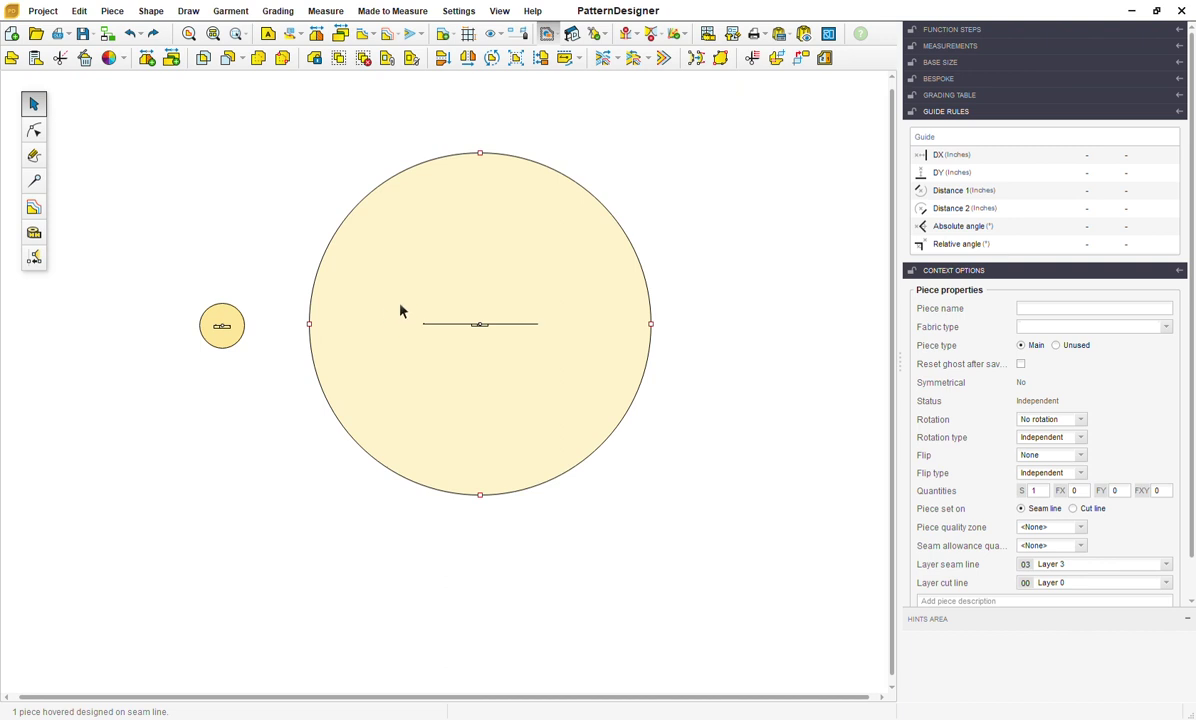
- Move the leftmost point of the large circle onto the piece's centre origin at X 0.00, Y 0.00
left_click(34, 131)
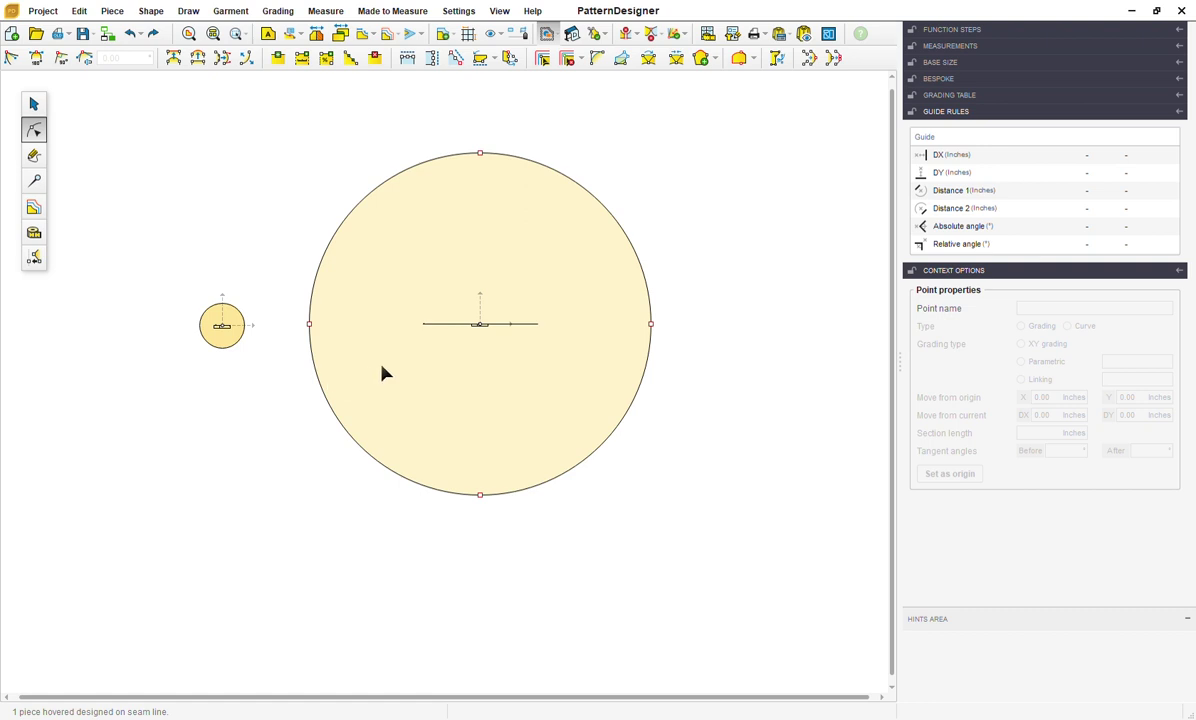
scroll(385, 370, "up", 2)
left_click_drag(279, 318, 528, 328)
scroll(527, 328, "up", 3)
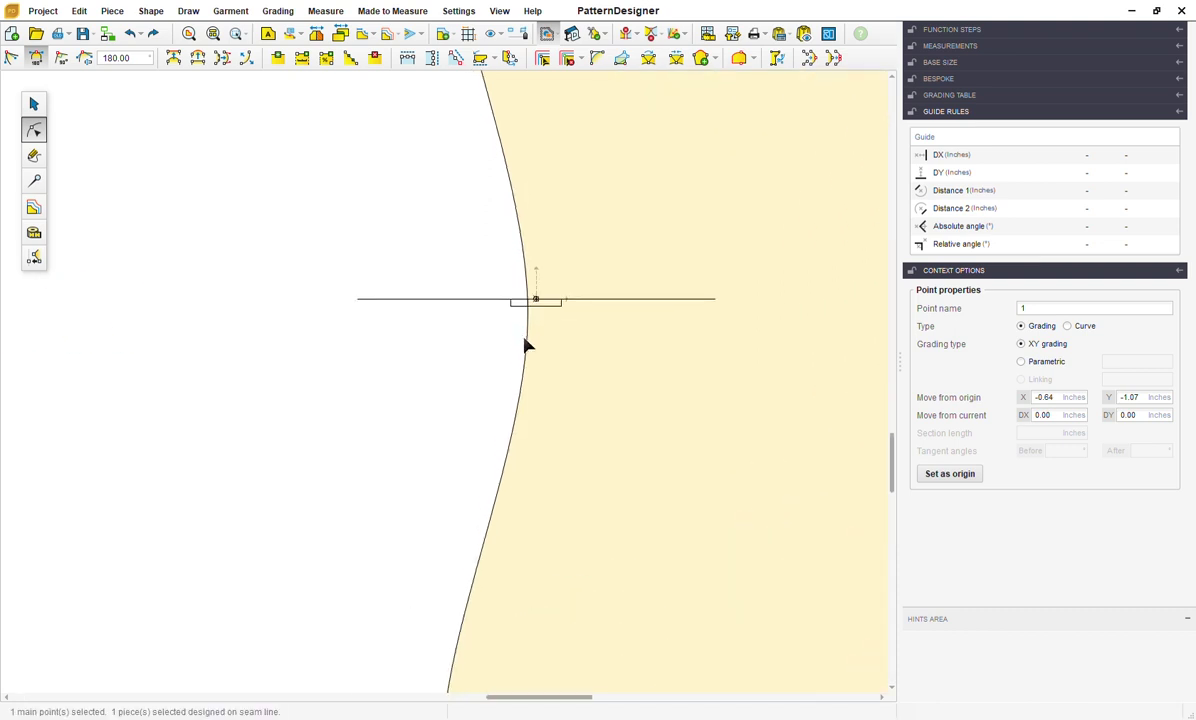
scroll(561, 370, "up", 1)
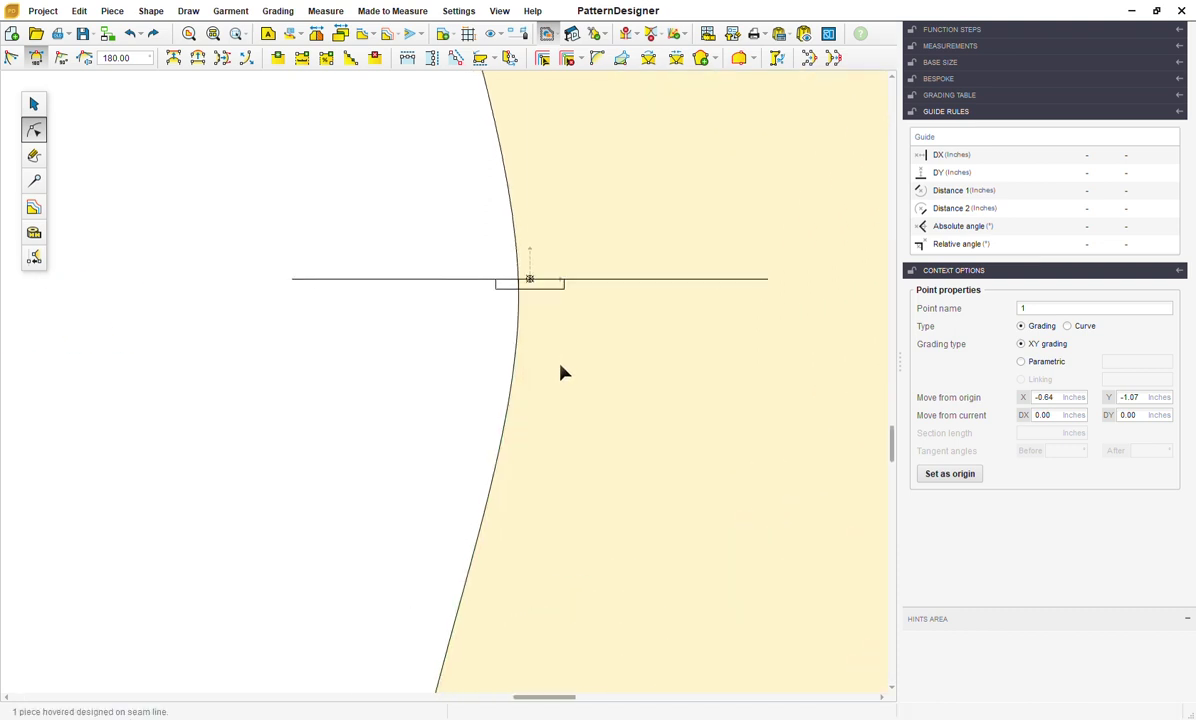
left_click_drag(526, 307, 537, 290)
scroll(465, 375, "down", 3)
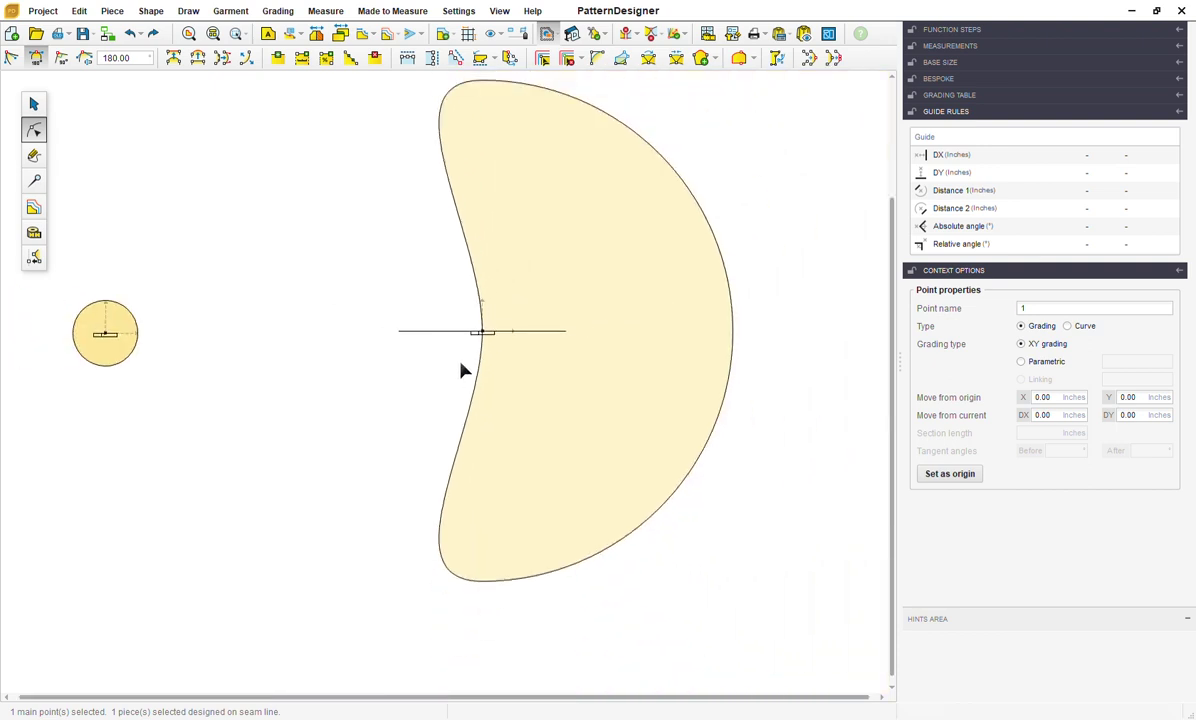
- Straighten the upper and lower curved segments beside the centre point so the large piece becomes a half circle
left_click(466, 220)
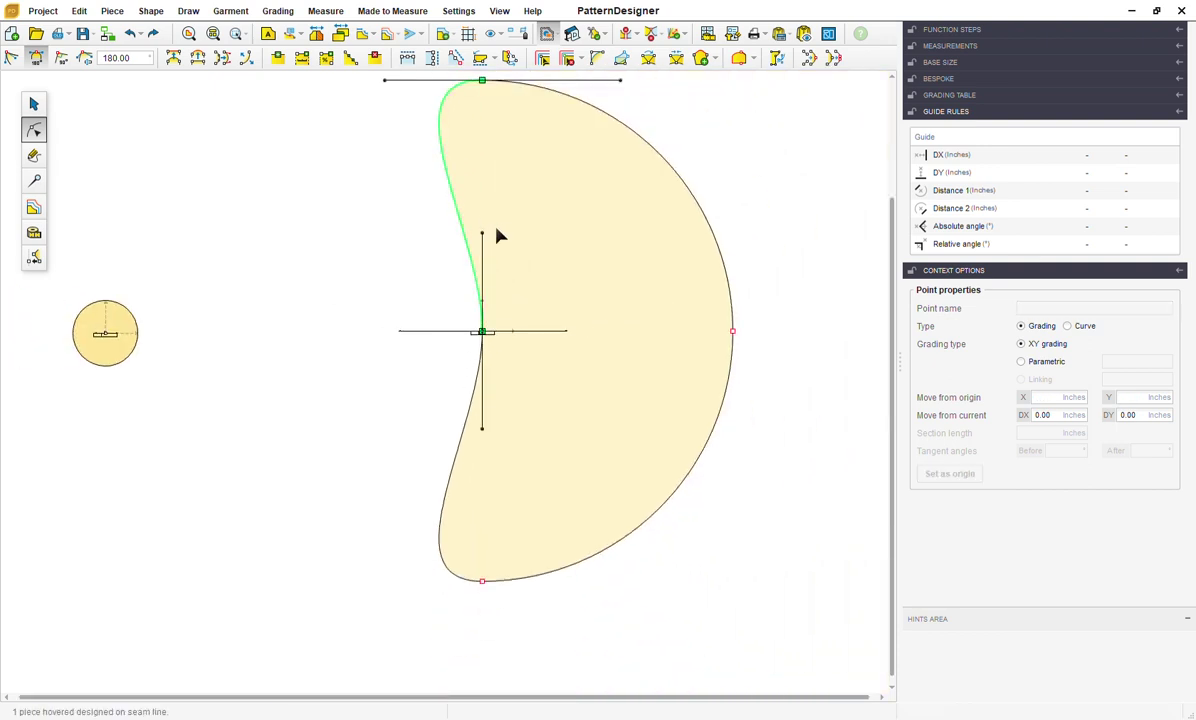
left_click(173, 58)
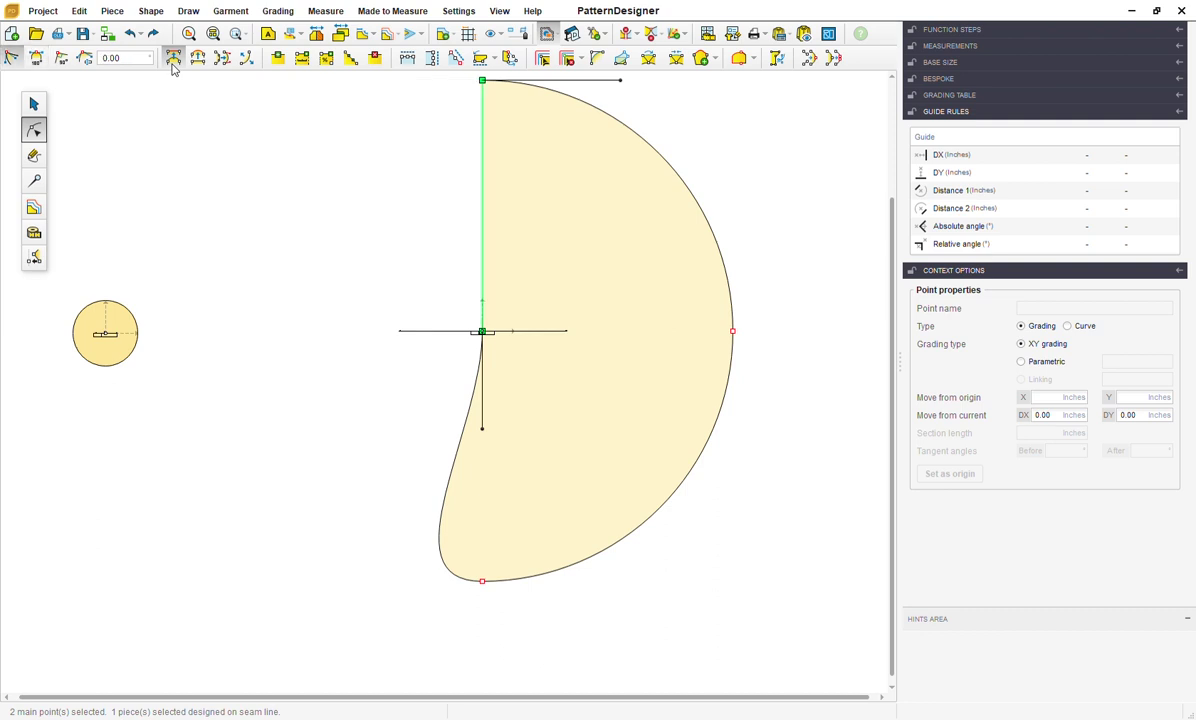
left_click(462, 471)
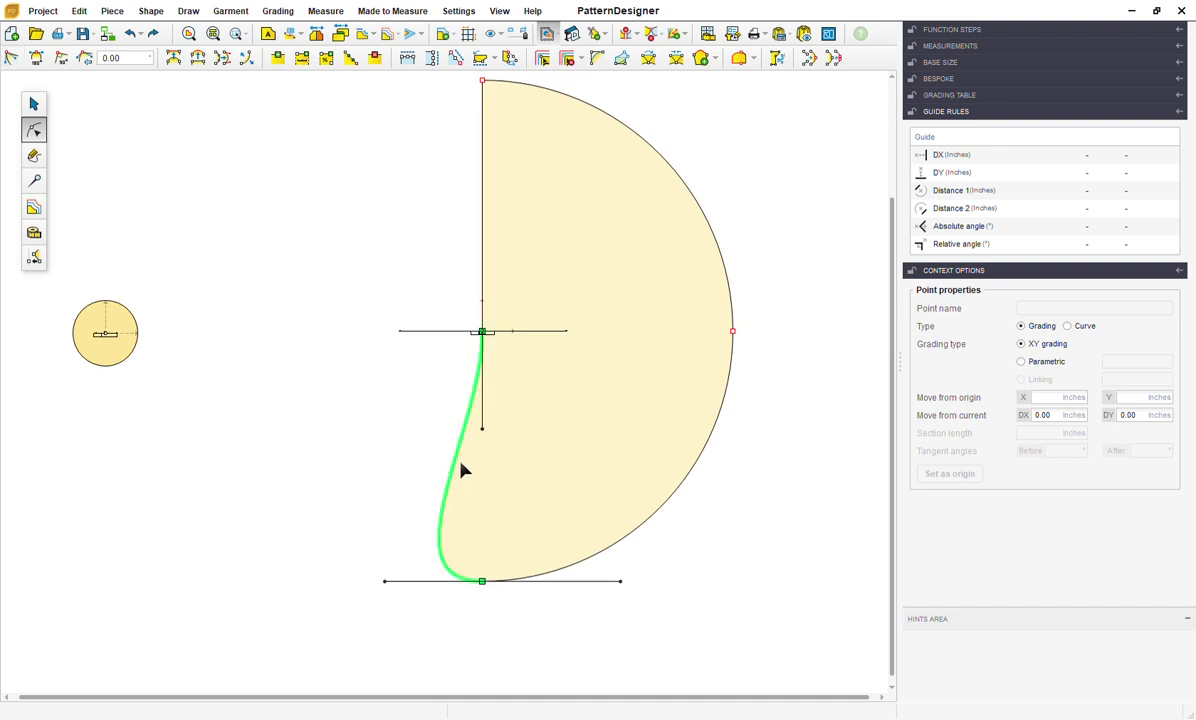
left_click(173, 58)
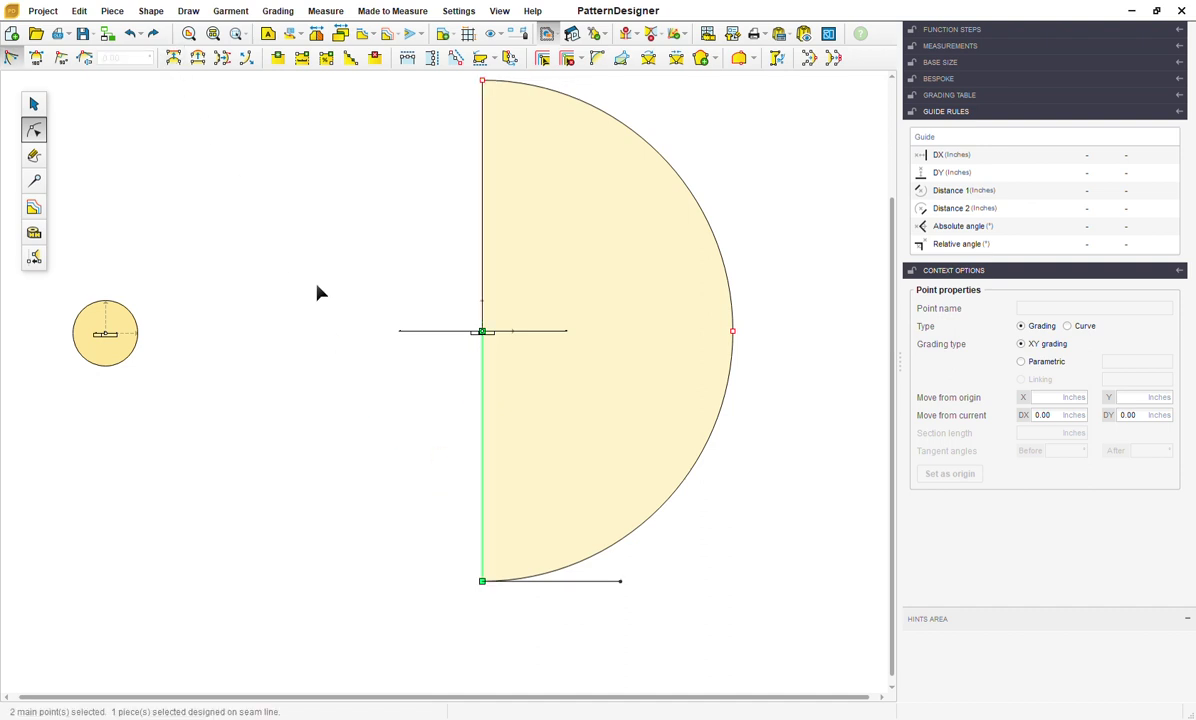
scroll(318, 292, "down", 2)
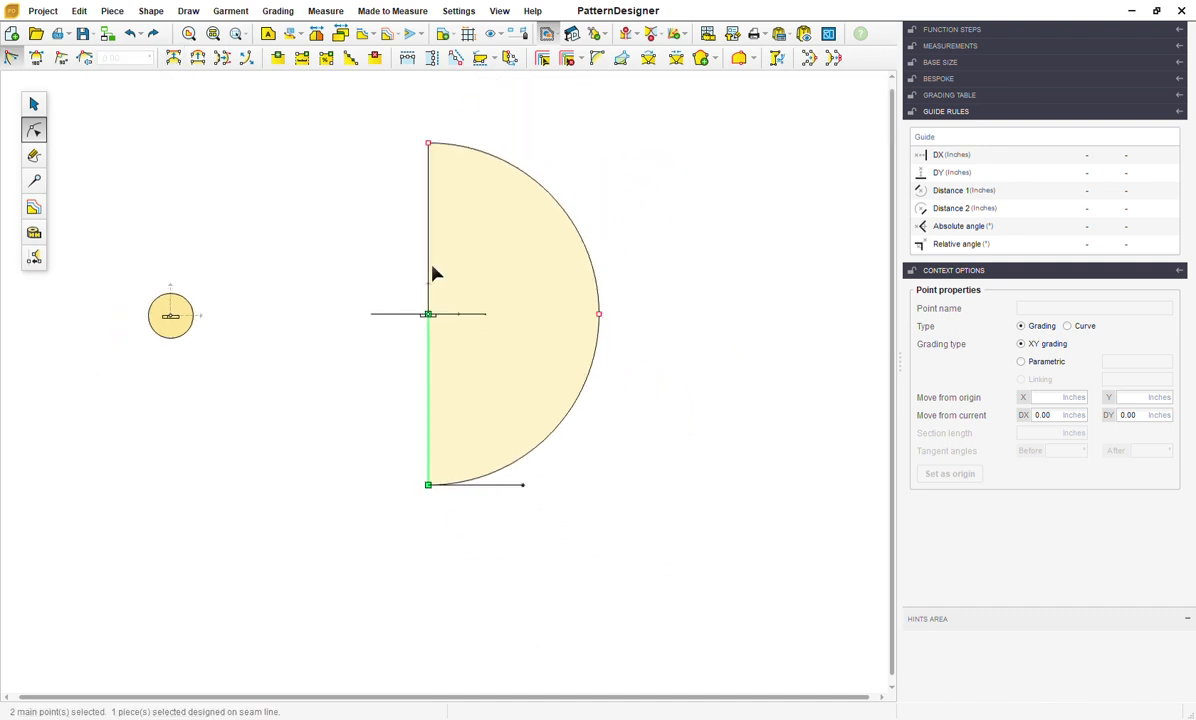
scroll(445, 262, "up", 2)
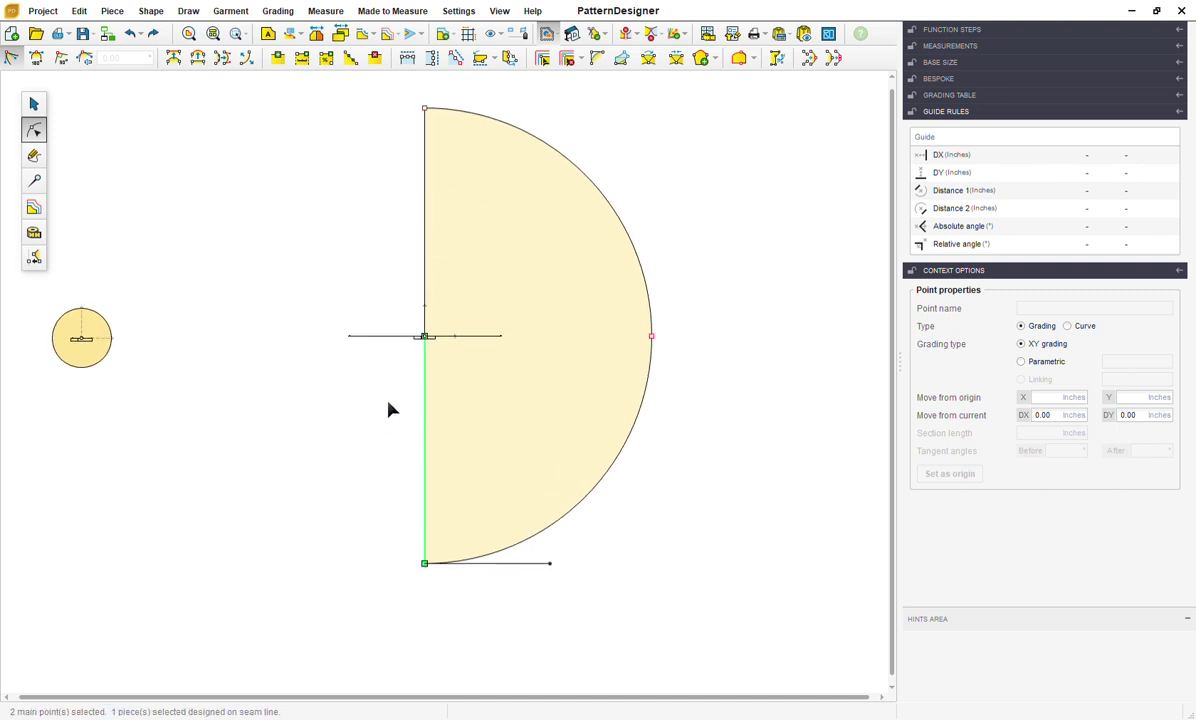
- Move the small circle onto the half circle so its centre sits on the midpoint of the straight edge
left_click(34, 104)
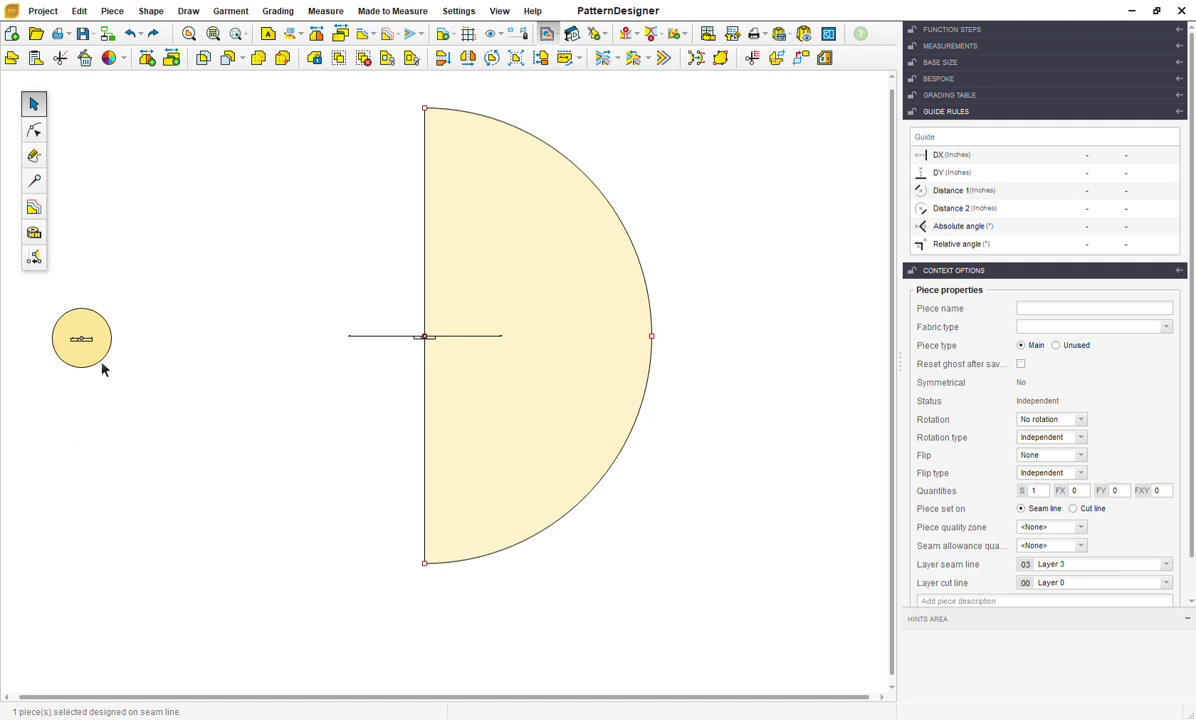
left_click_drag(100, 344, 222, 348)
scroll(222, 350, "up", 2)
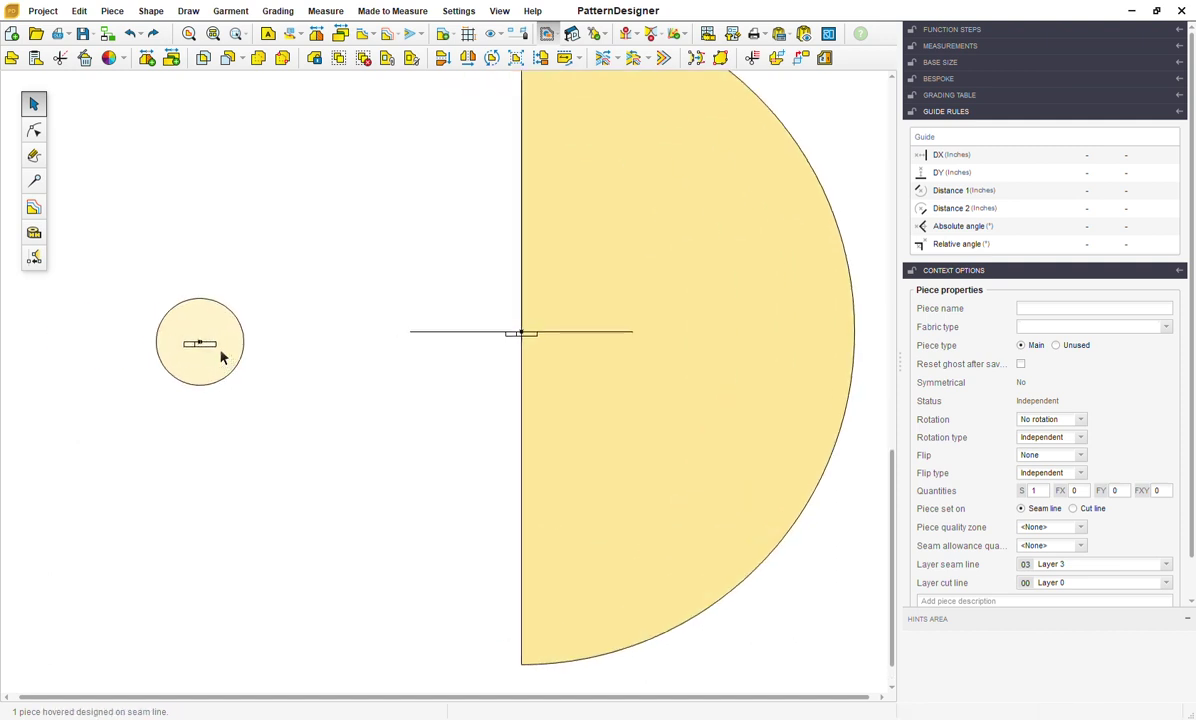
scroll(222, 358, "up", 1)
left_click_drag(202, 348, 628, 340)
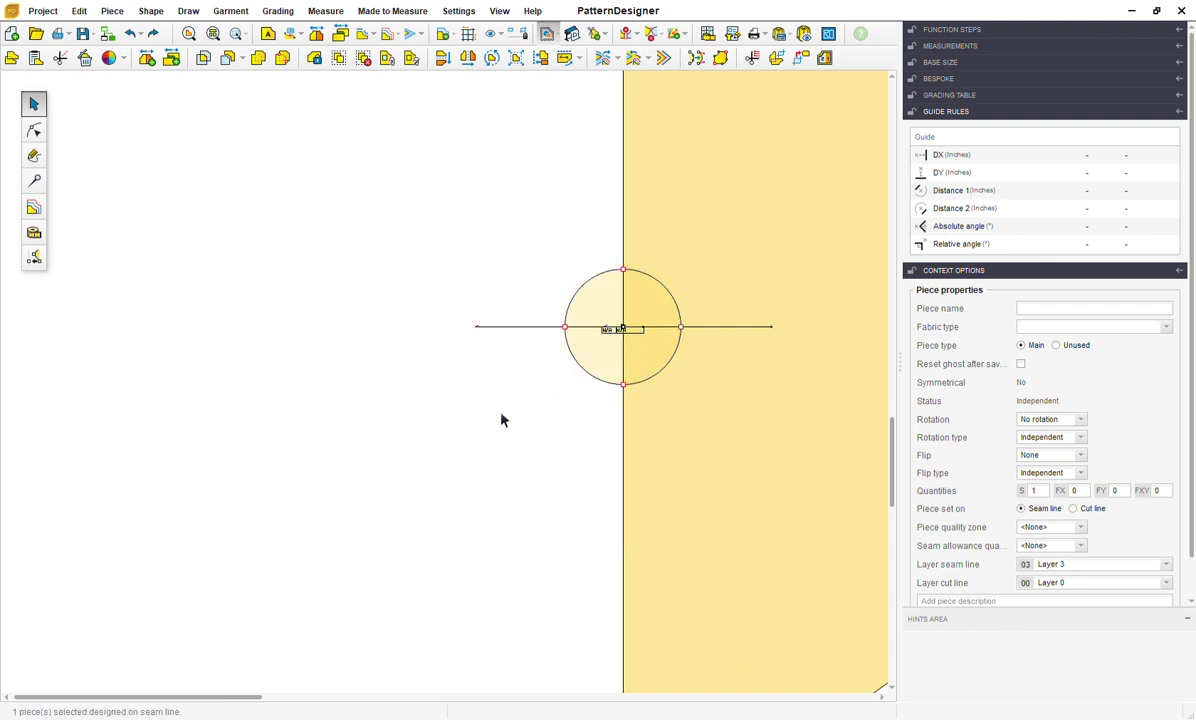
scroll(482, 415, "down", 3)
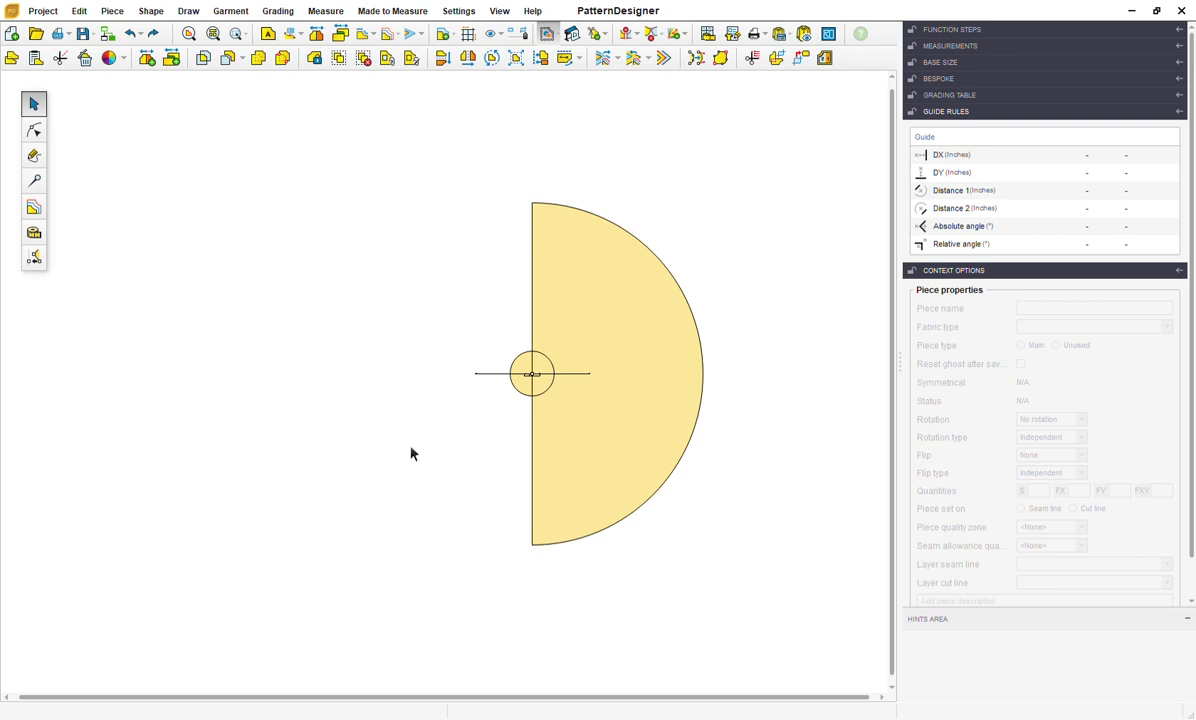
- Cut the half-circle piece with the small circle using the cut-last-piece-with-selected function
left_click(228, 60)
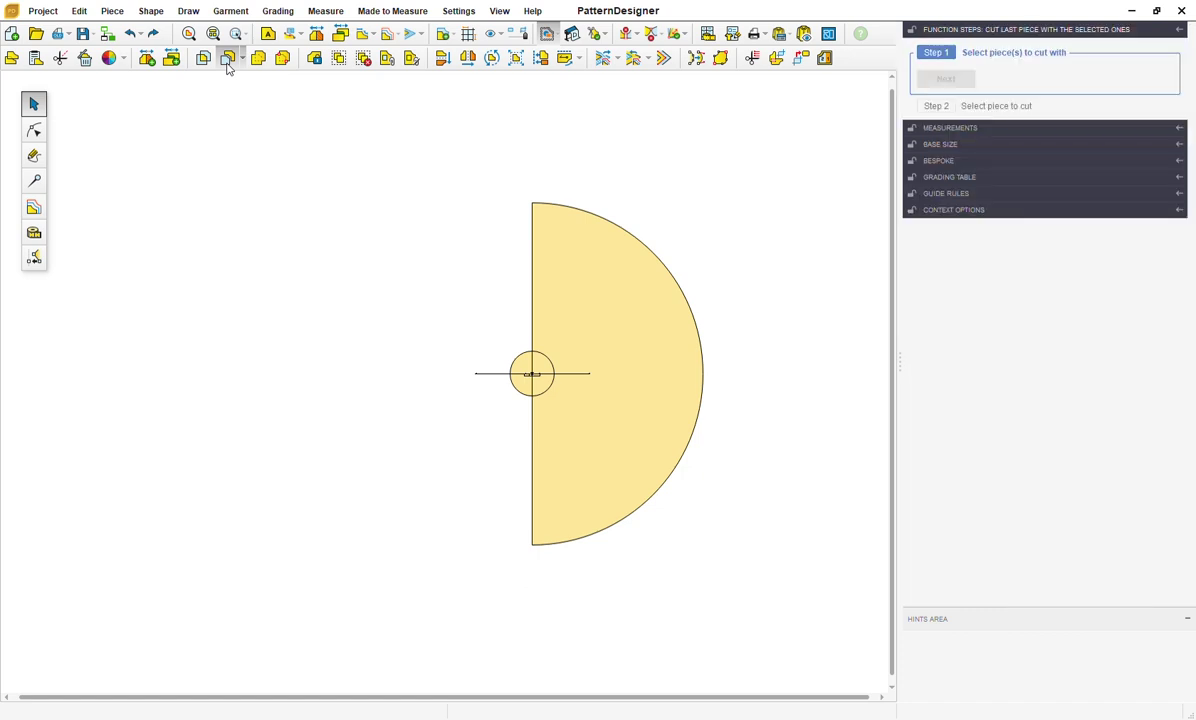
left_click(598, 346)
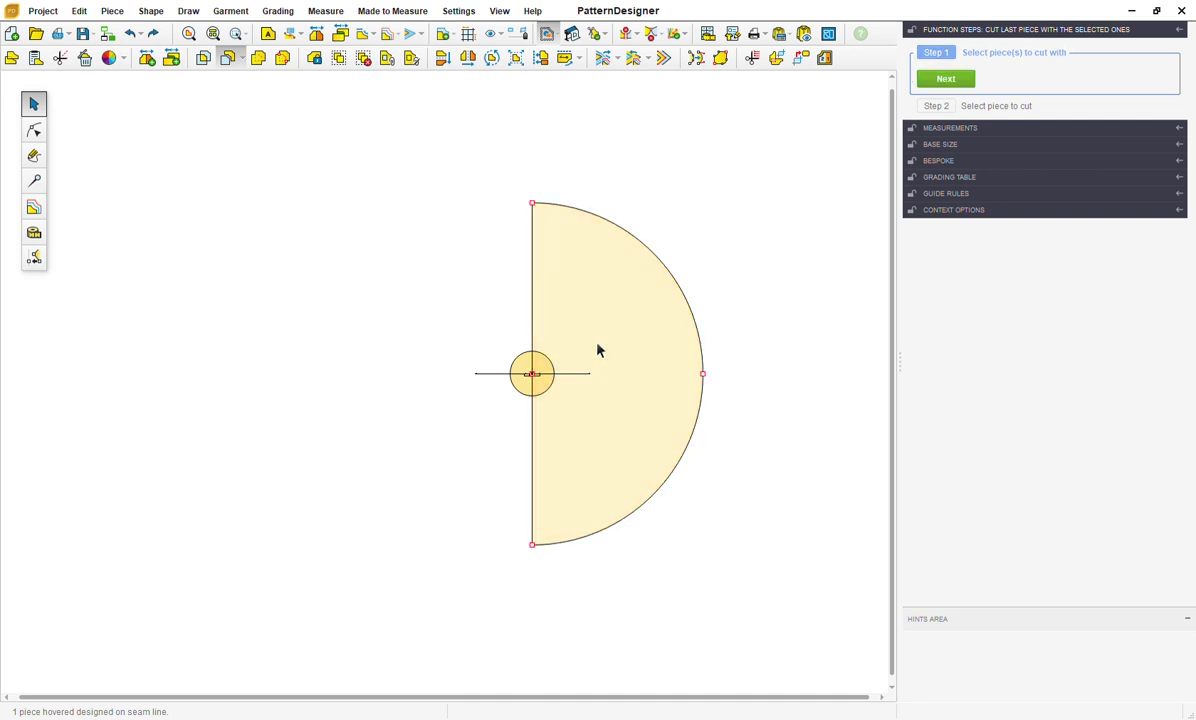
left_click(549, 376)
left_click(946, 78)
left_click(688, 337)
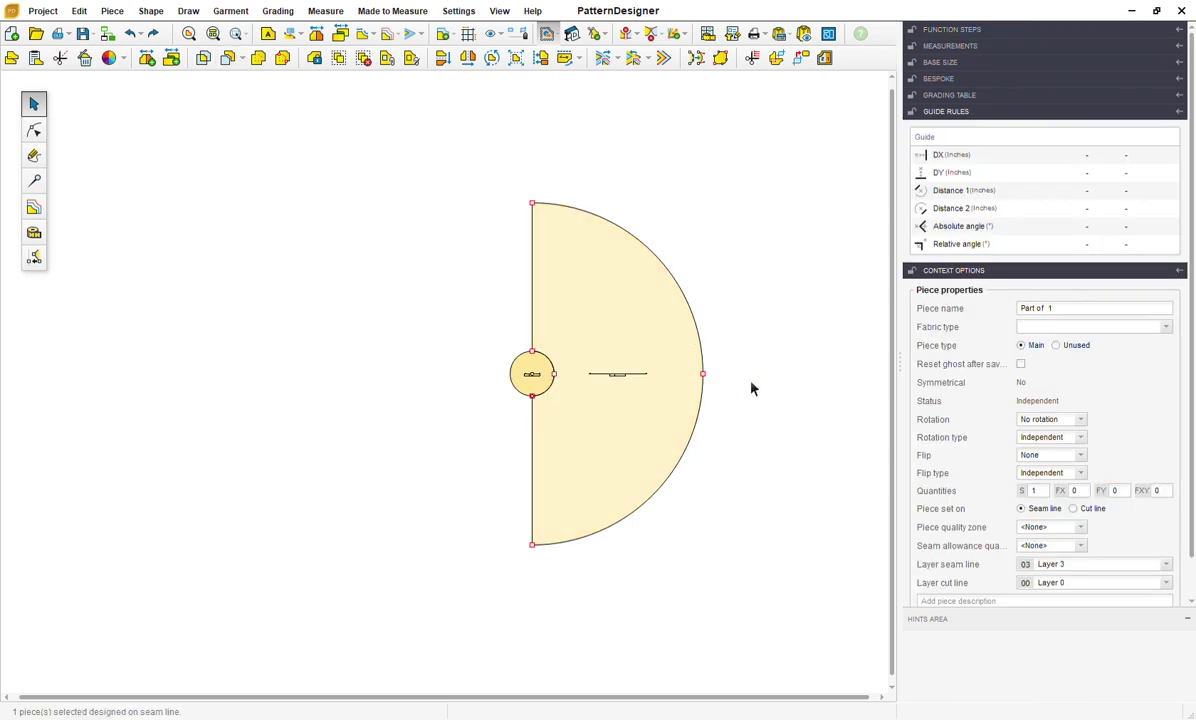
- Separate the small circle from the notched half-circle piece so the two lie apart
left_click_drag(681, 408, 777, 424)
left_click_drag(531, 374, 456, 372)
left_click_drag(684, 475, 635, 438)
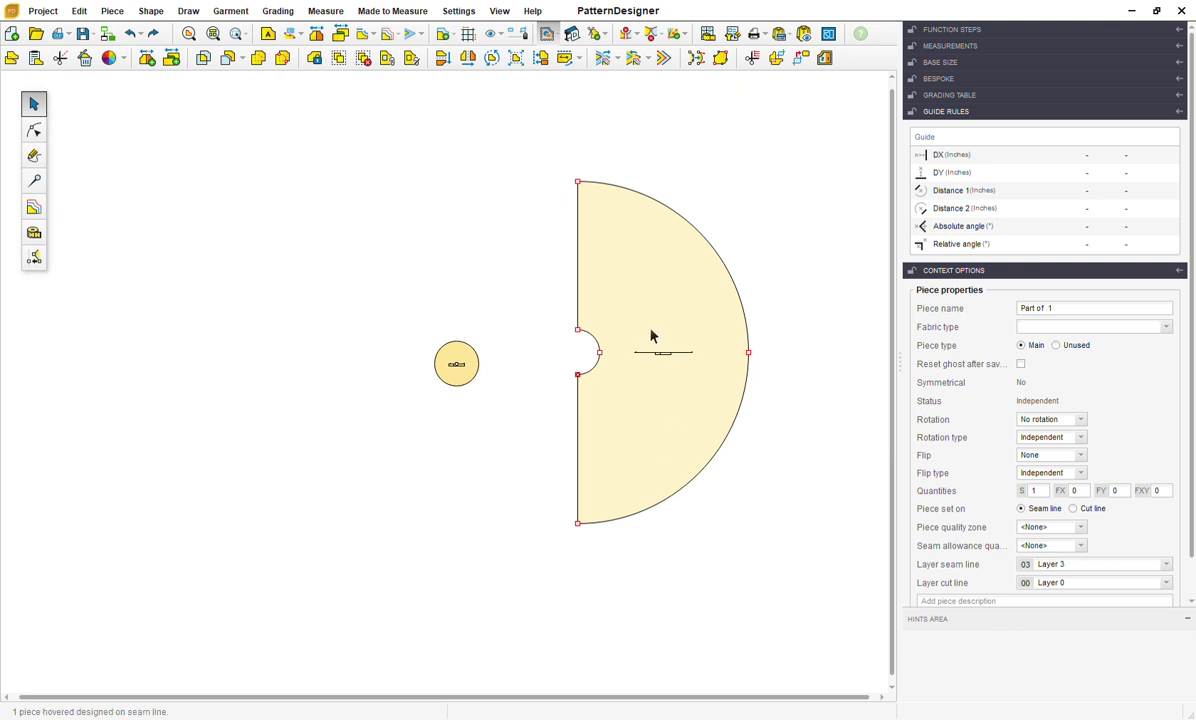
- Turn on segment length display for the half-circle piece and check the length of its upper straight edge
scroll(635, 318, "up", 2)
scroll(603, 272, "up", 2)
scroll(597, 266, "down", 2)
scroll(595, 263, "up", 2)
scroll(608, 268, "down", 1)
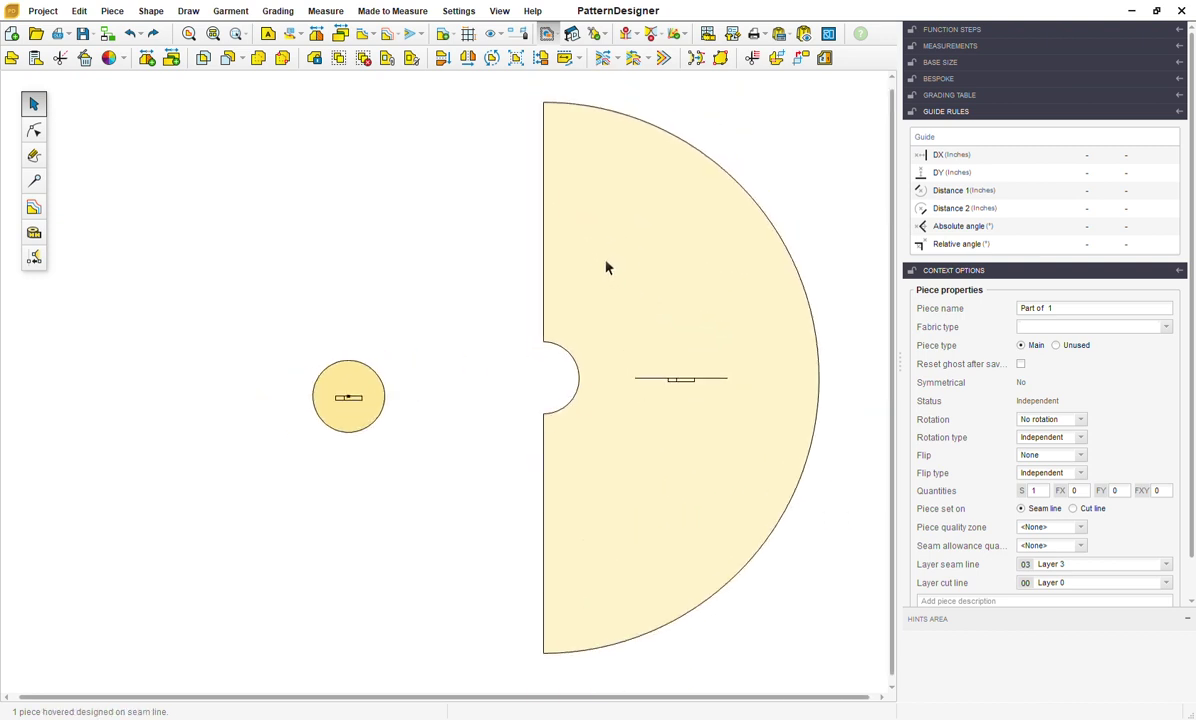
left_click(605, 256)
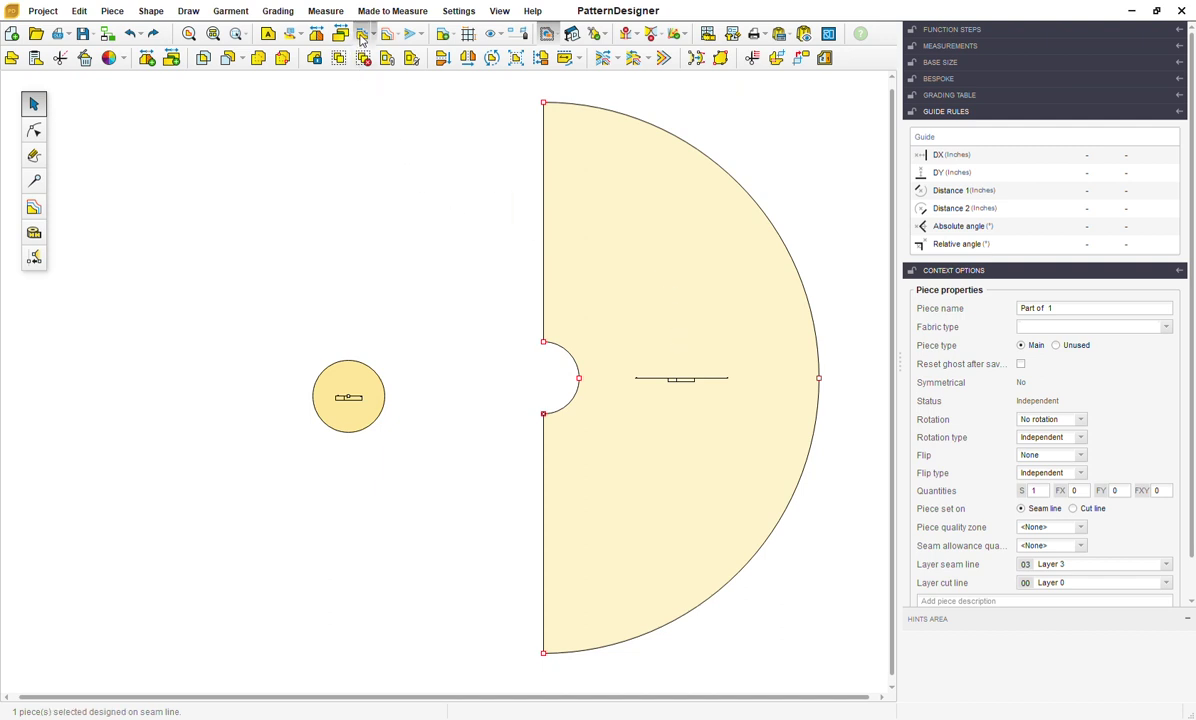
scroll(577, 252, "up", 2)
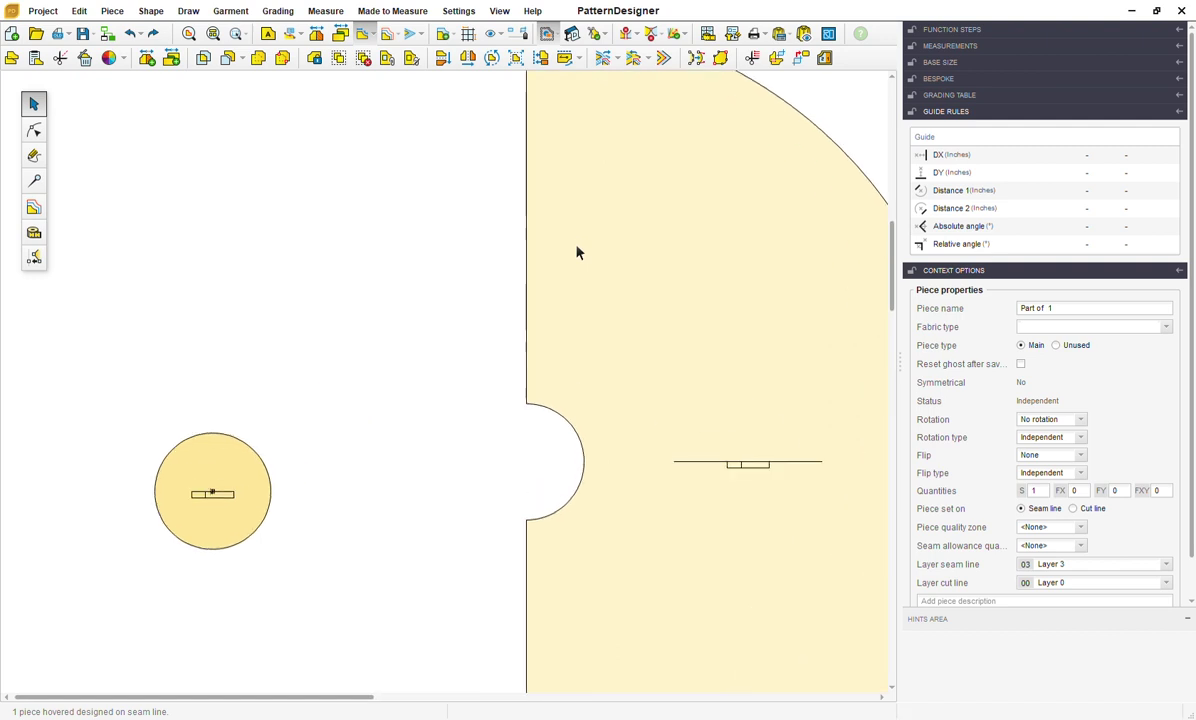
scroll(525, 245, "up", 3)
scroll(528, 219, "up", 3)
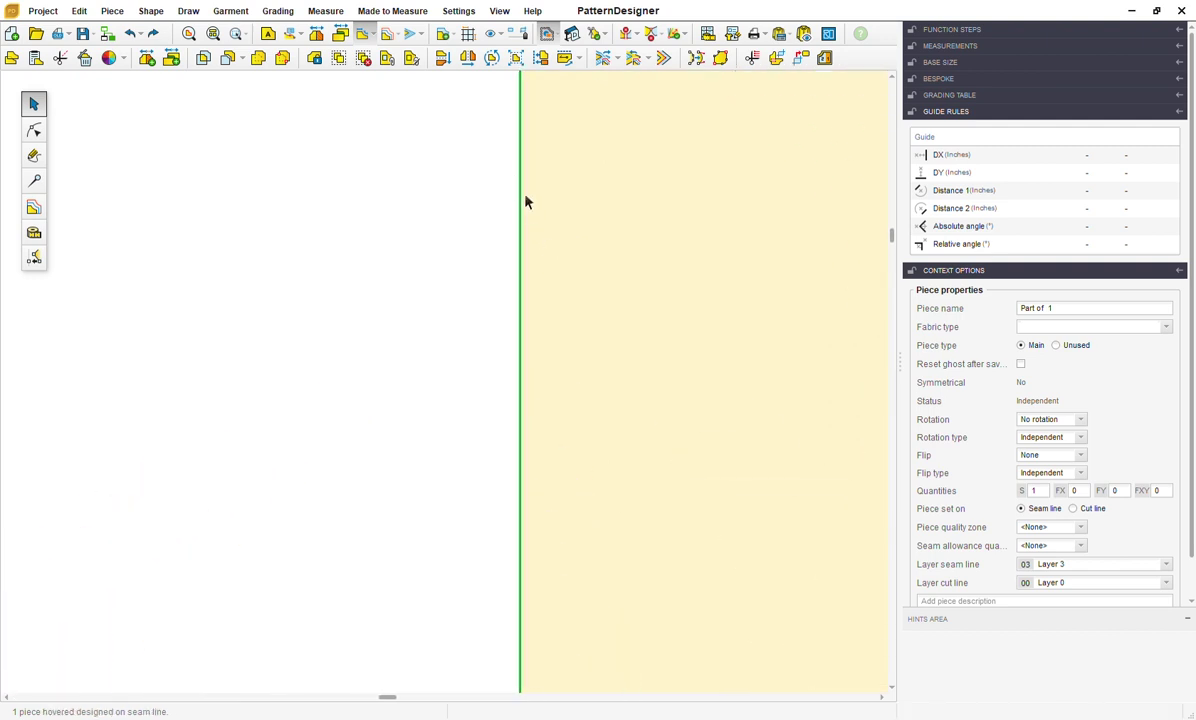
left_click(526, 203)
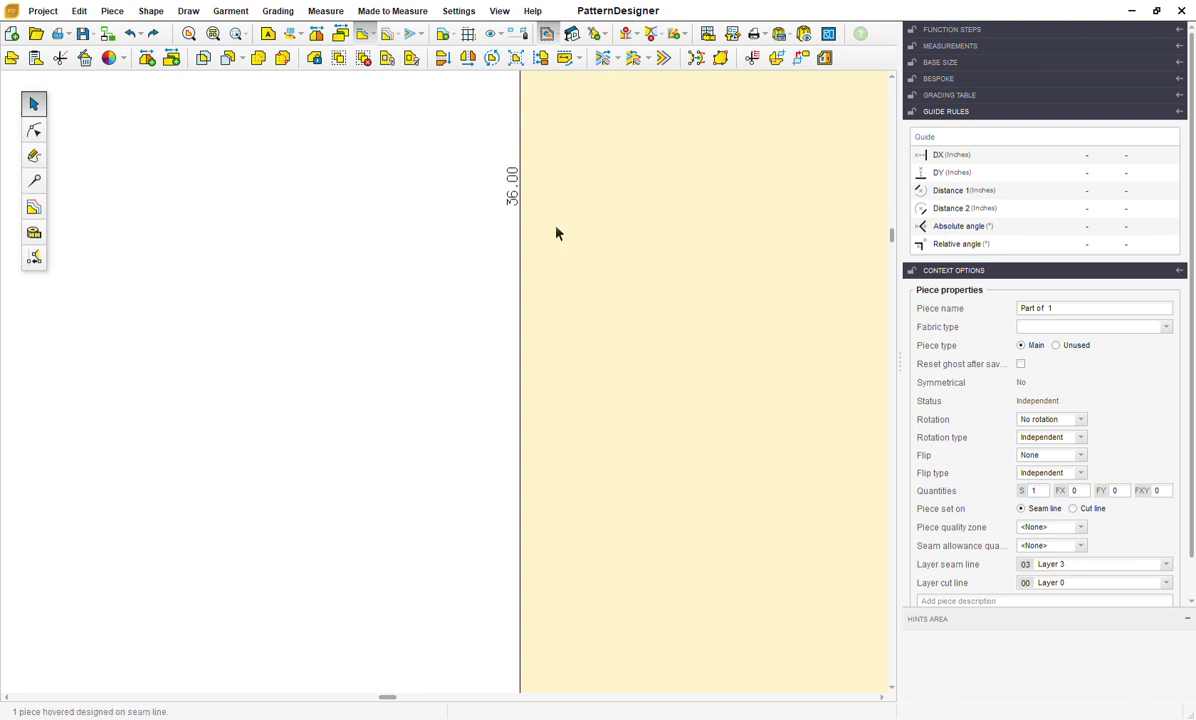
scroll(555, 230, "down", 3)
scroll(557, 224, "up", 1)
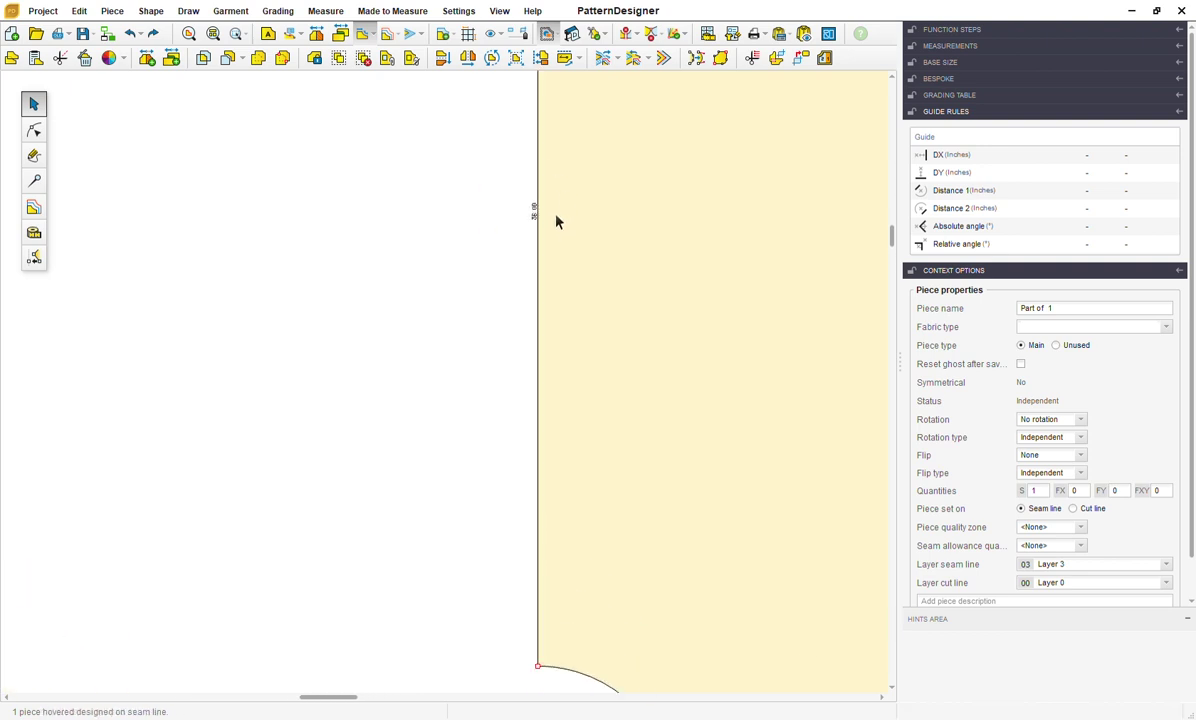
scroll(557, 221, "down", 2)
scroll(556, 209, "up", 2)
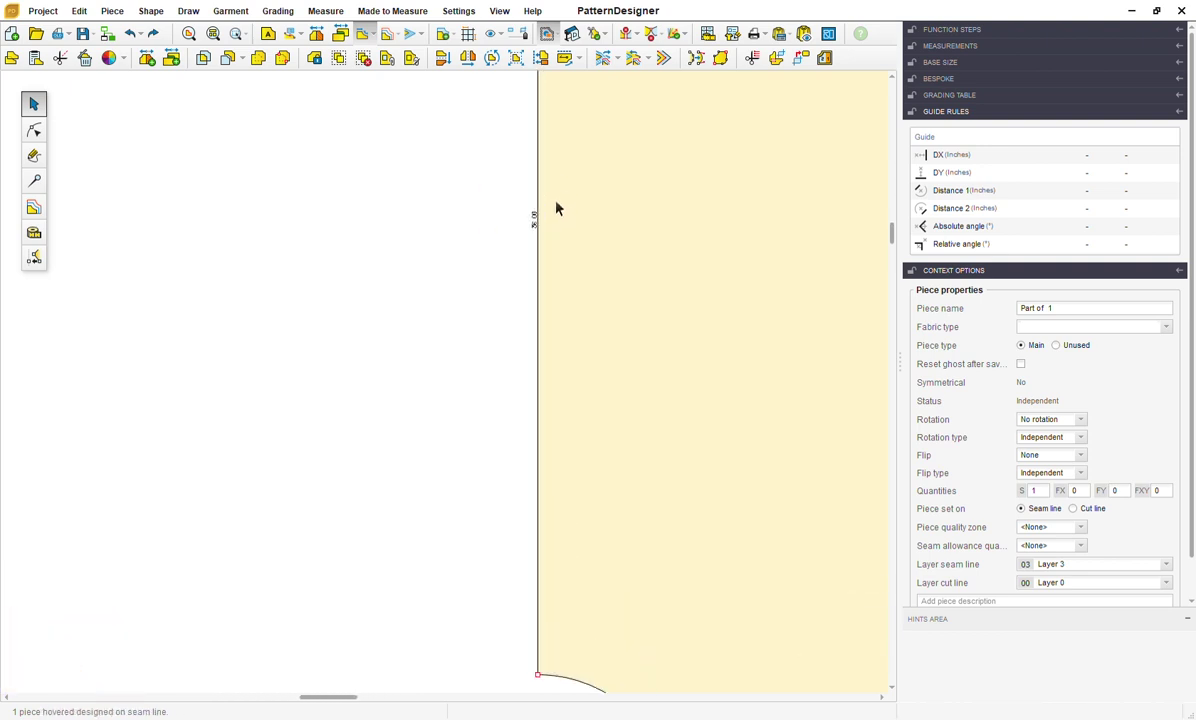
scroll(572, 240, "down", 3)
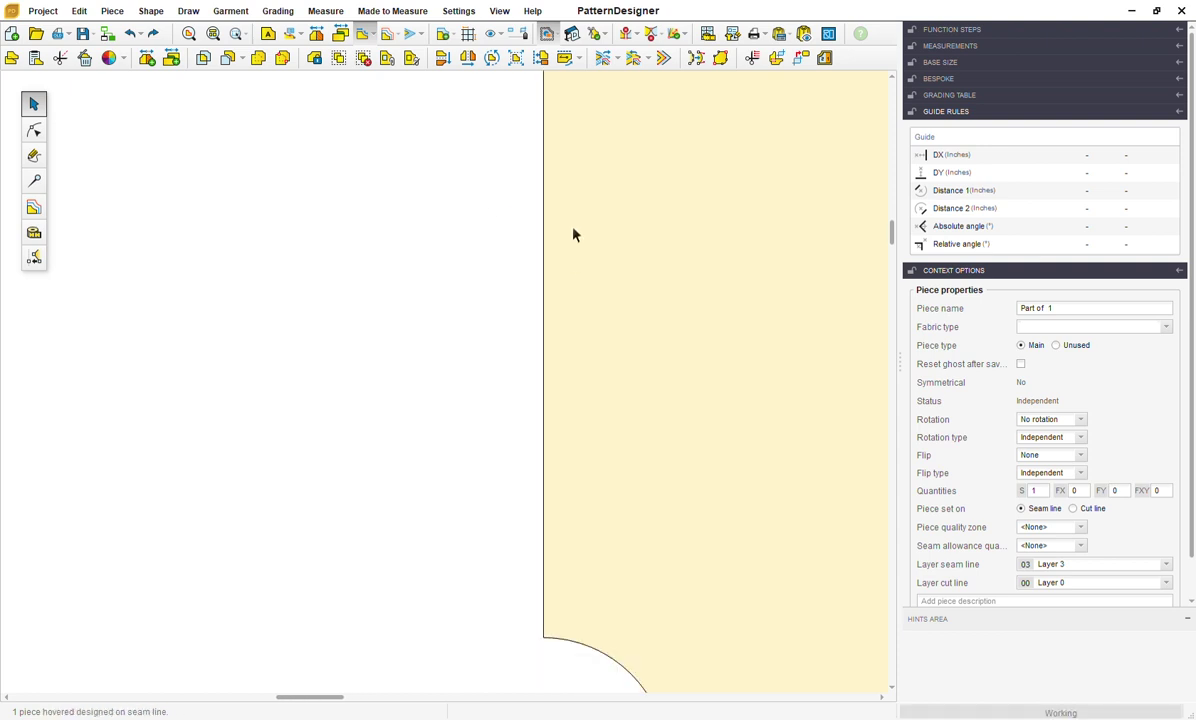
- Examine the lengths of the two curved segments of the half-circle piece's inner notch
scroll(600, 463, "up", 4)
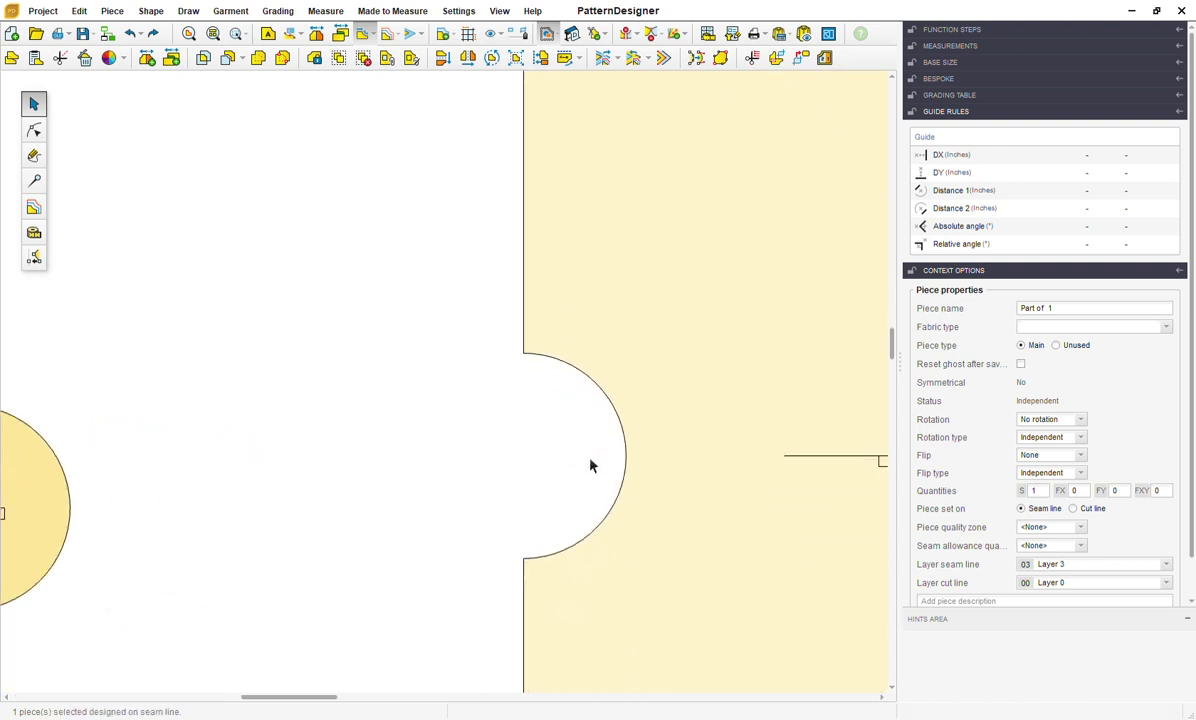
scroll(585, 460, "up", 1)
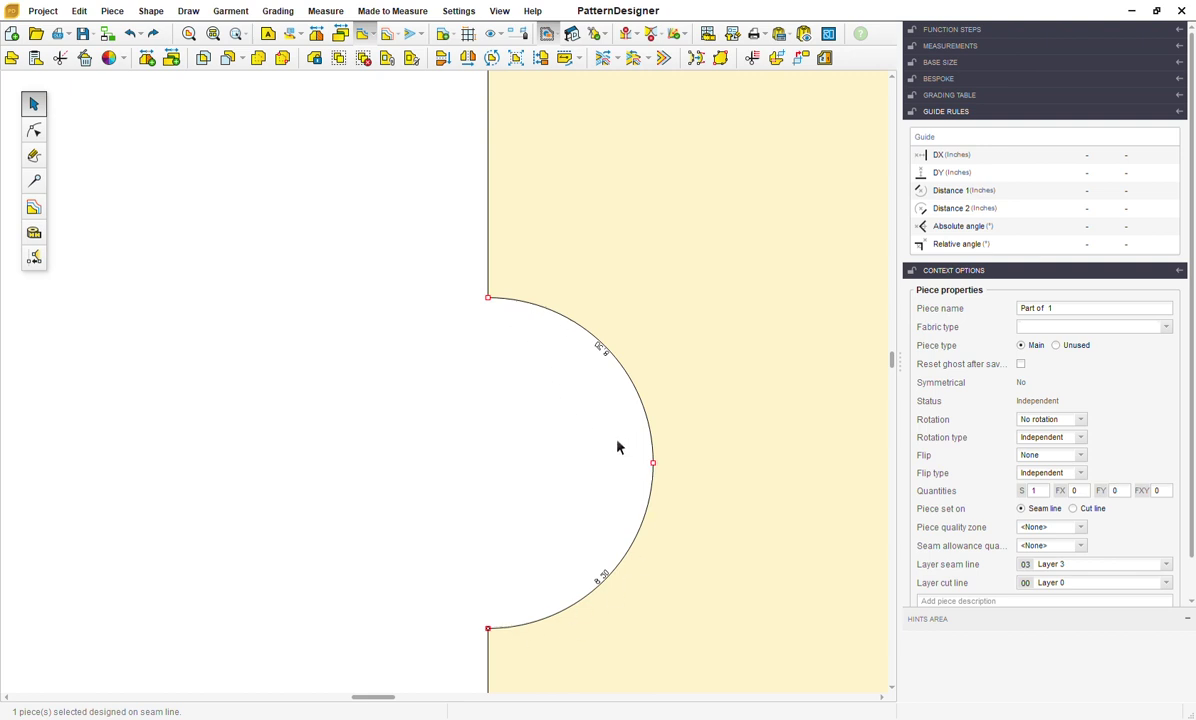
scroll(619, 448, "down", 2)
scroll(617, 447, "down", 3)
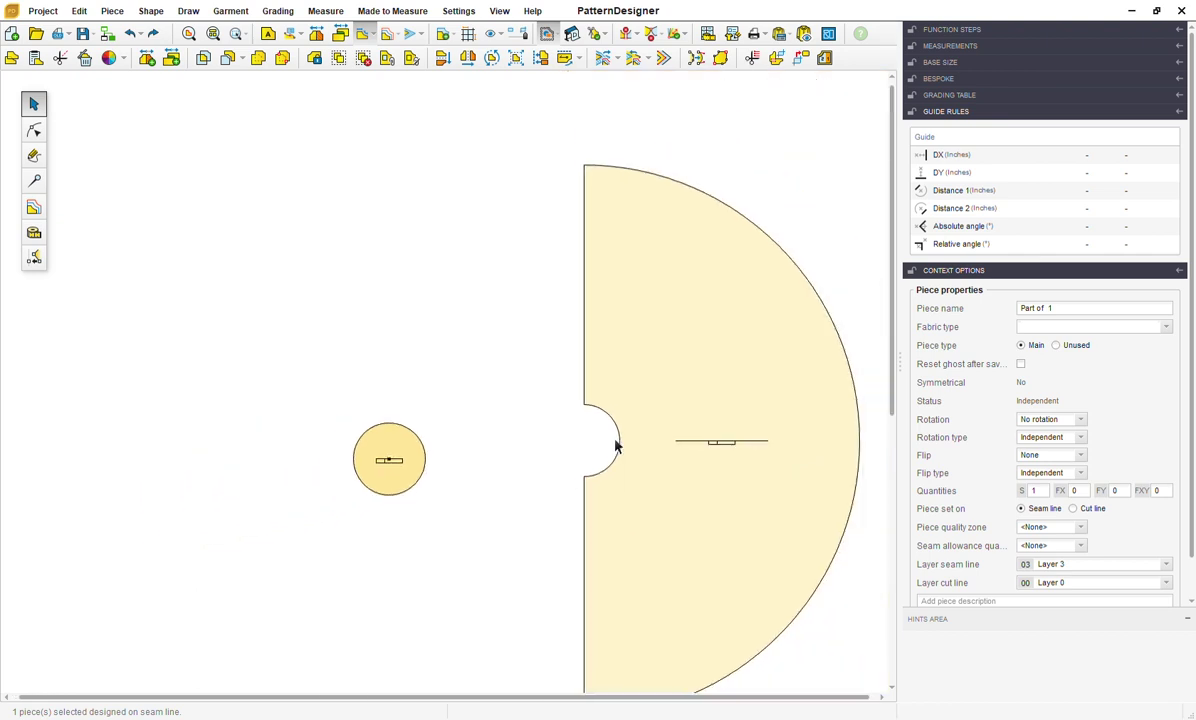
scroll(617, 447, "down", 1)
scroll(631, 507, "up", 1)
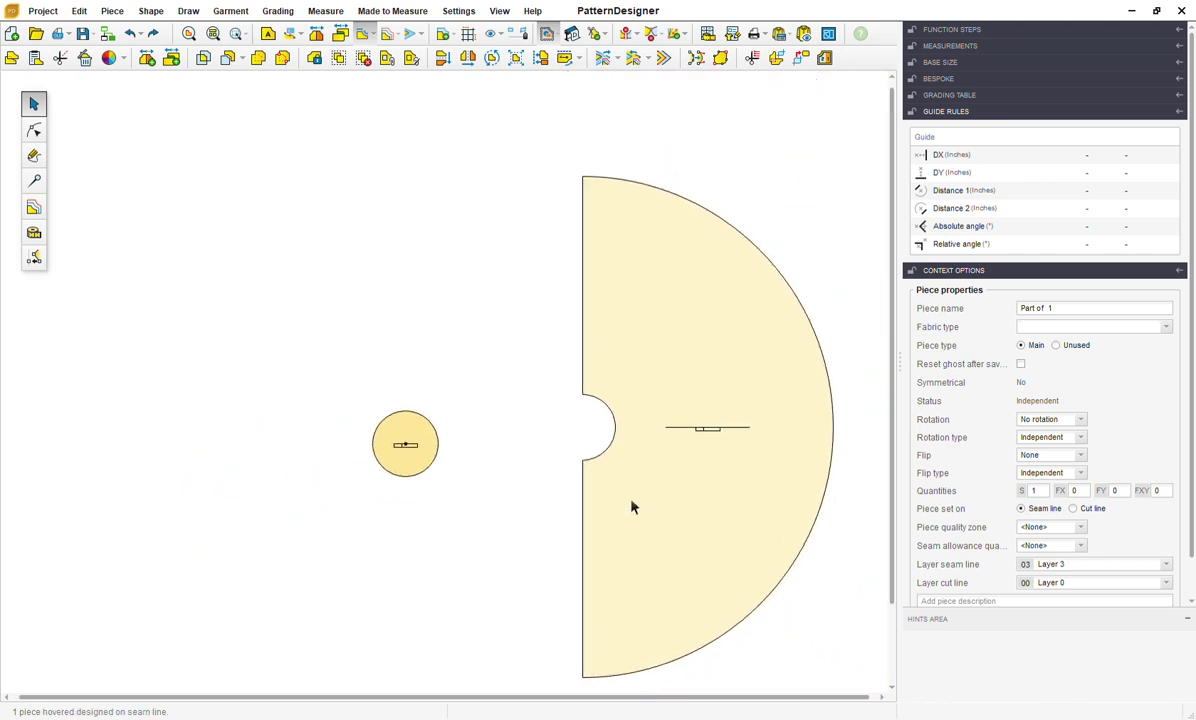
- Draw an upright rectangle about 4.48 by 18.38 inches between the small circle and the half-circle piece
left_click(34, 157)
left_click(36, 57)
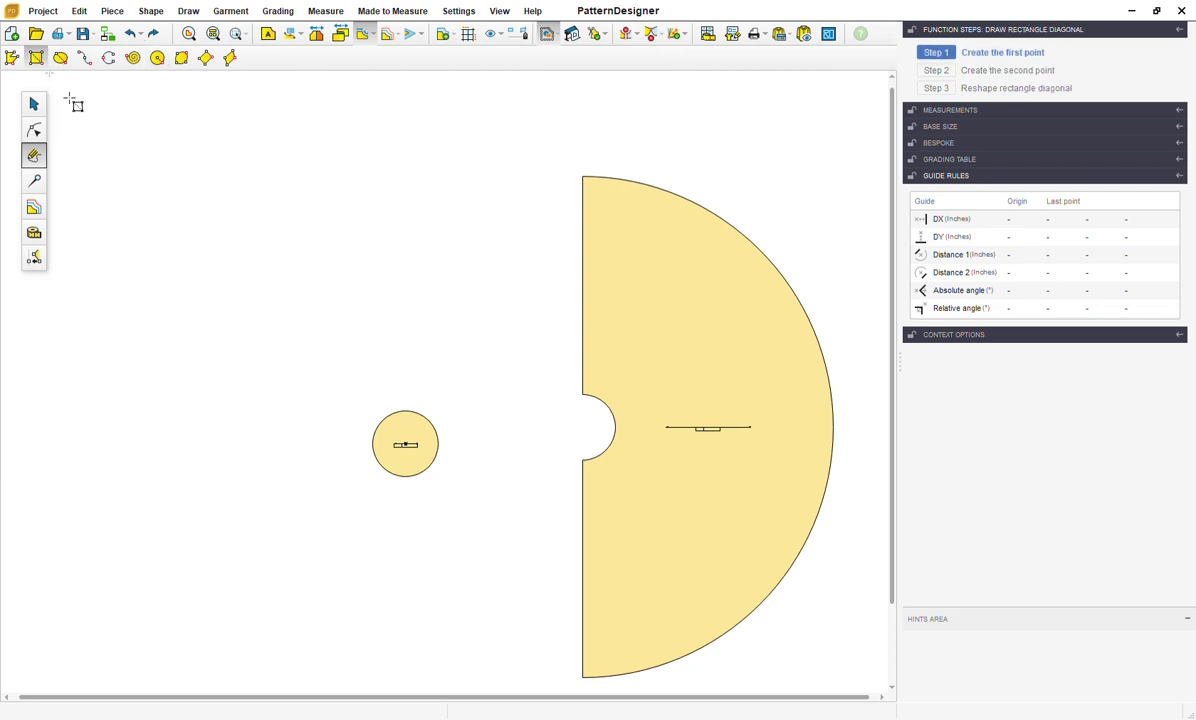
left_click(499, 376)
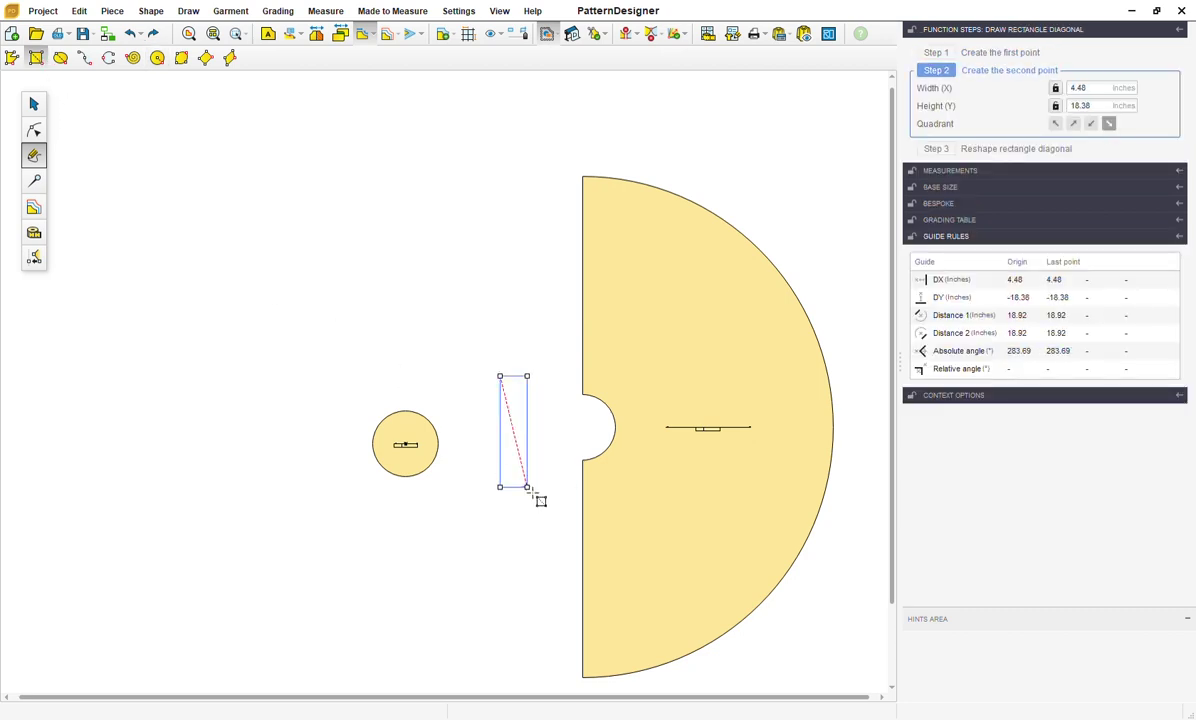
left_click(527, 487)
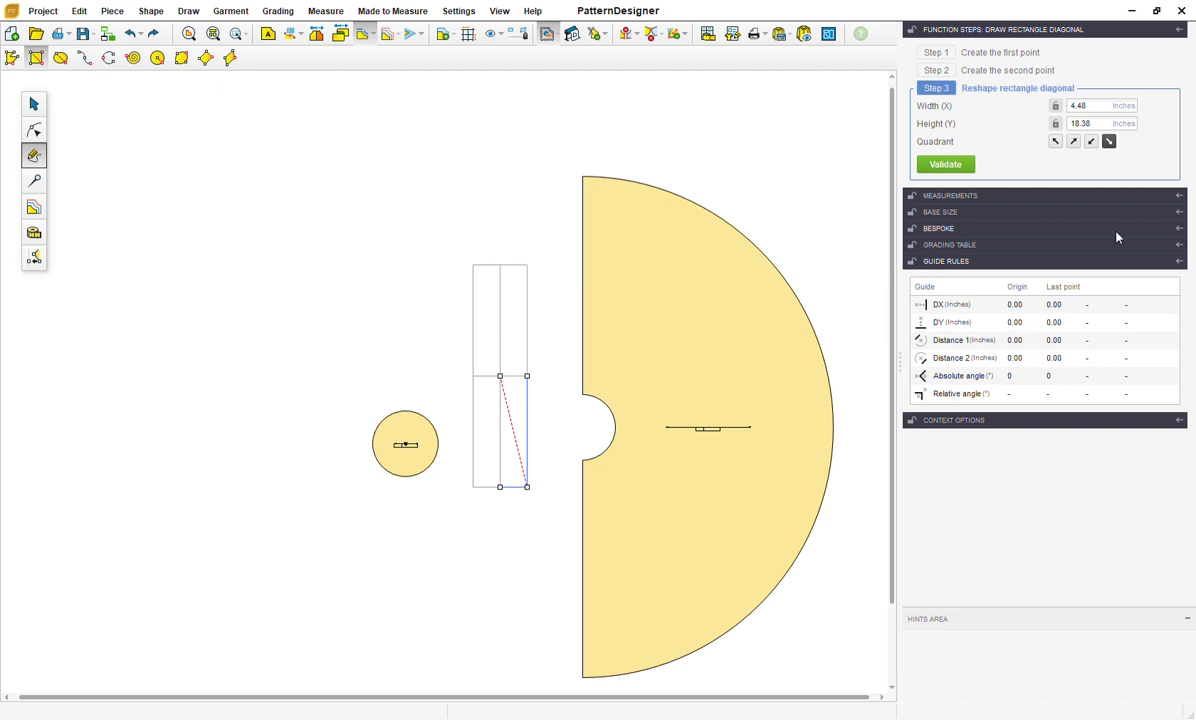
- Set the rectangle's width to 2.50 inches and its height to 18.00 inches, and validate it
double_click(1103, 116)
type("2.5")
key("Tab")
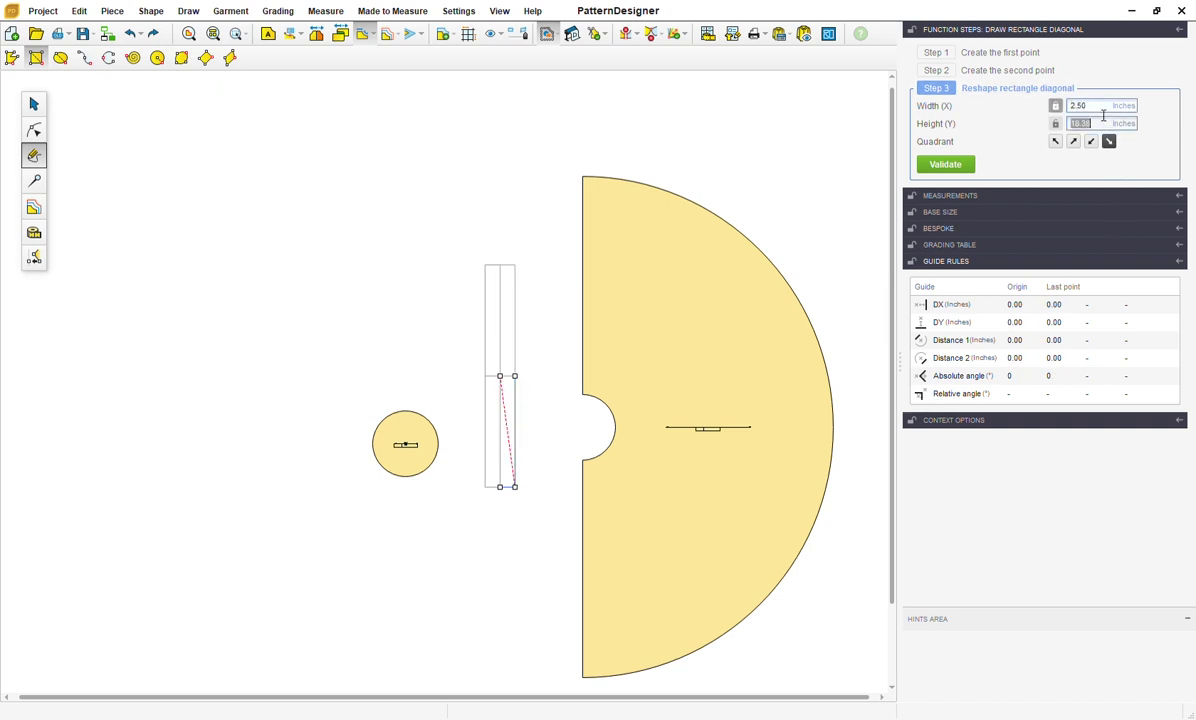
left_click_drag(1083, 123, 1046, 127)
key("ctrl+a")
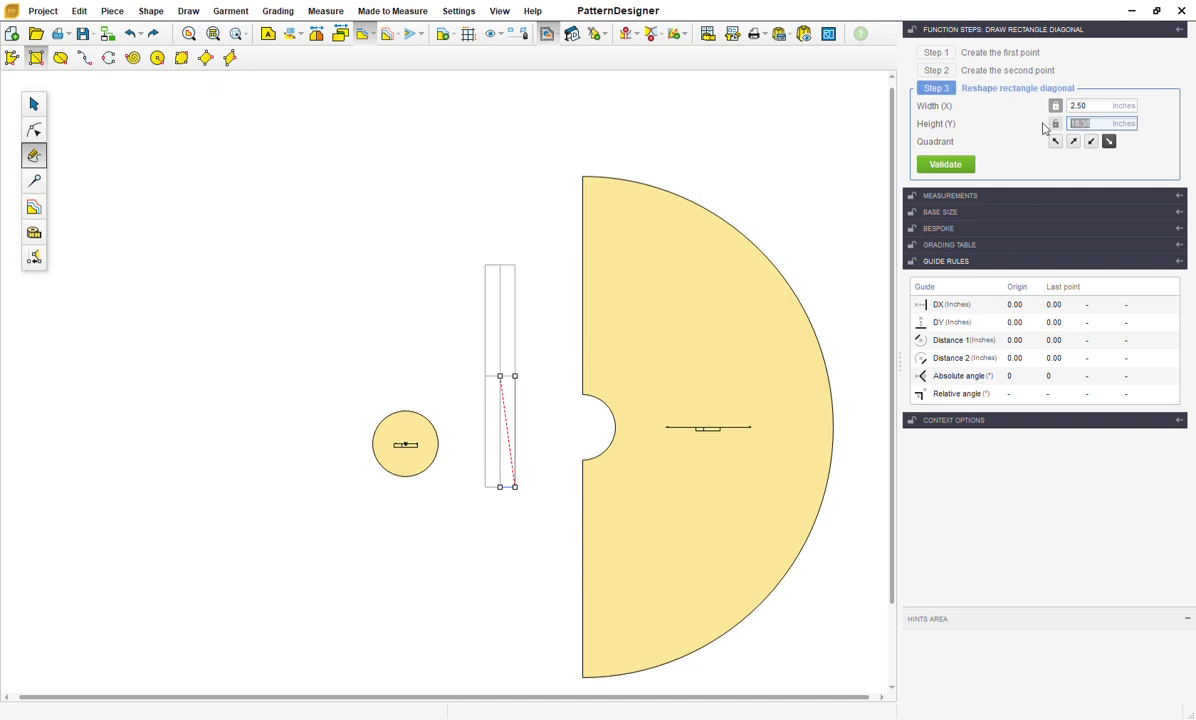
type("18")
key("Return")
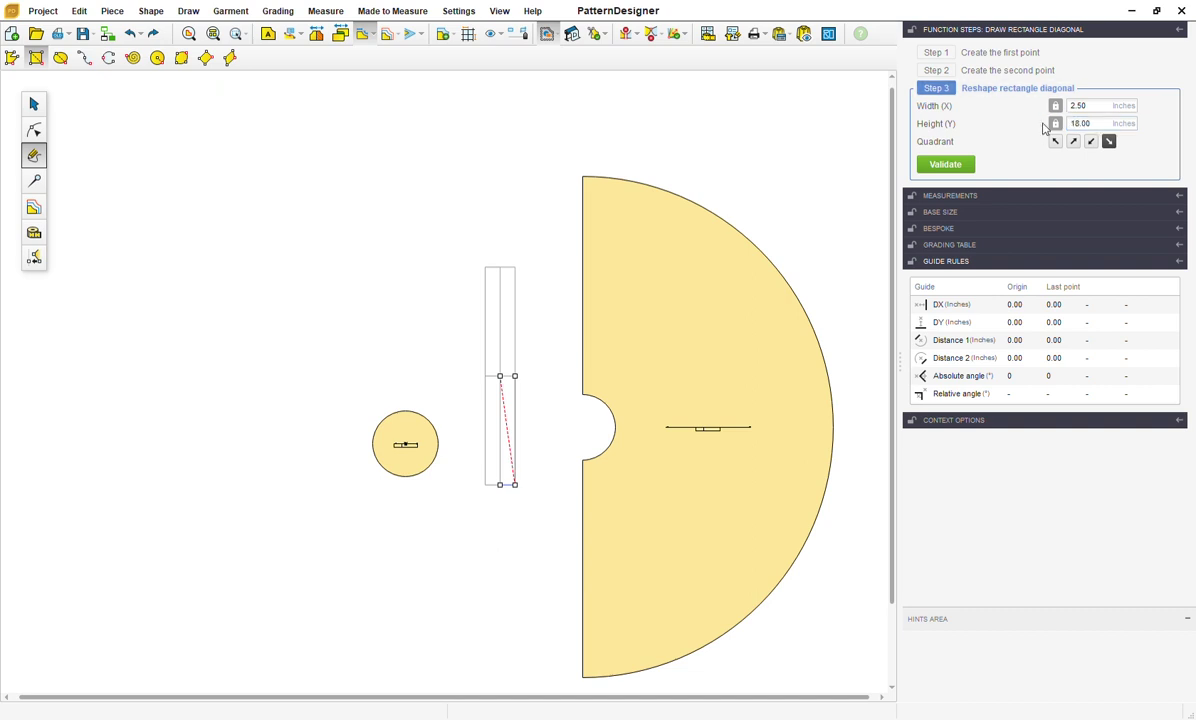
left_click(958, 166)
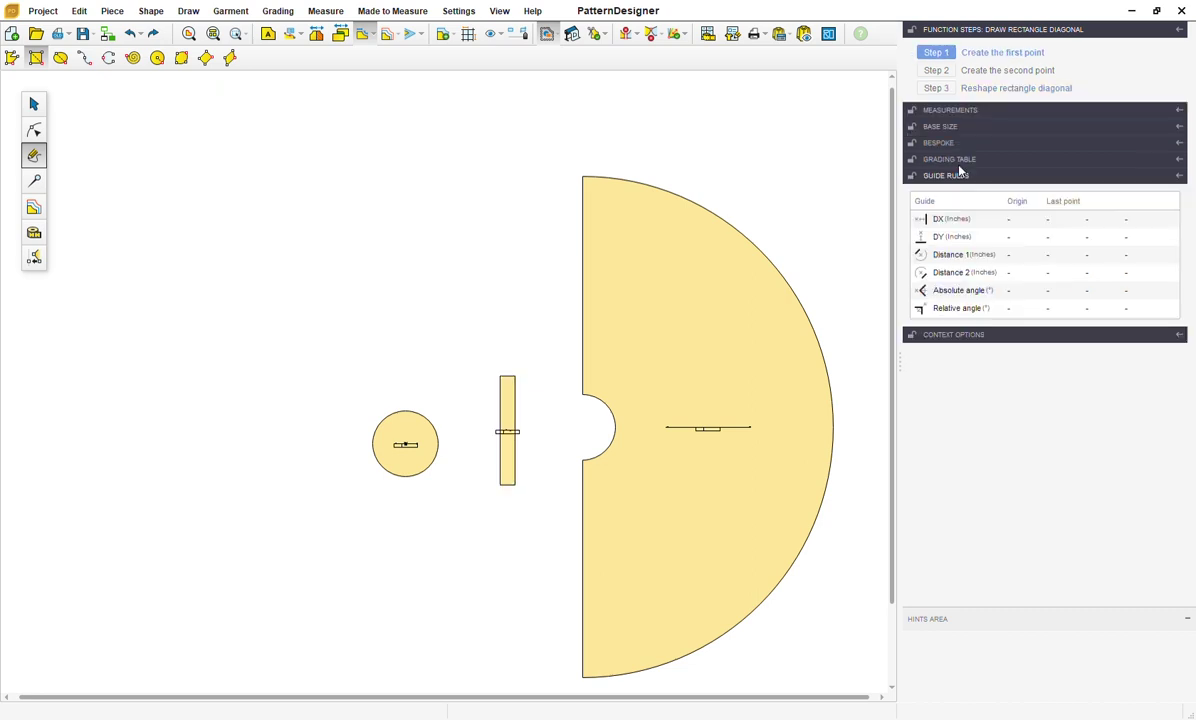
- Arrange the pieces closely side by side at the same height, with the rectangle between the small circle and the half-circle notch
left_click(33, 104)
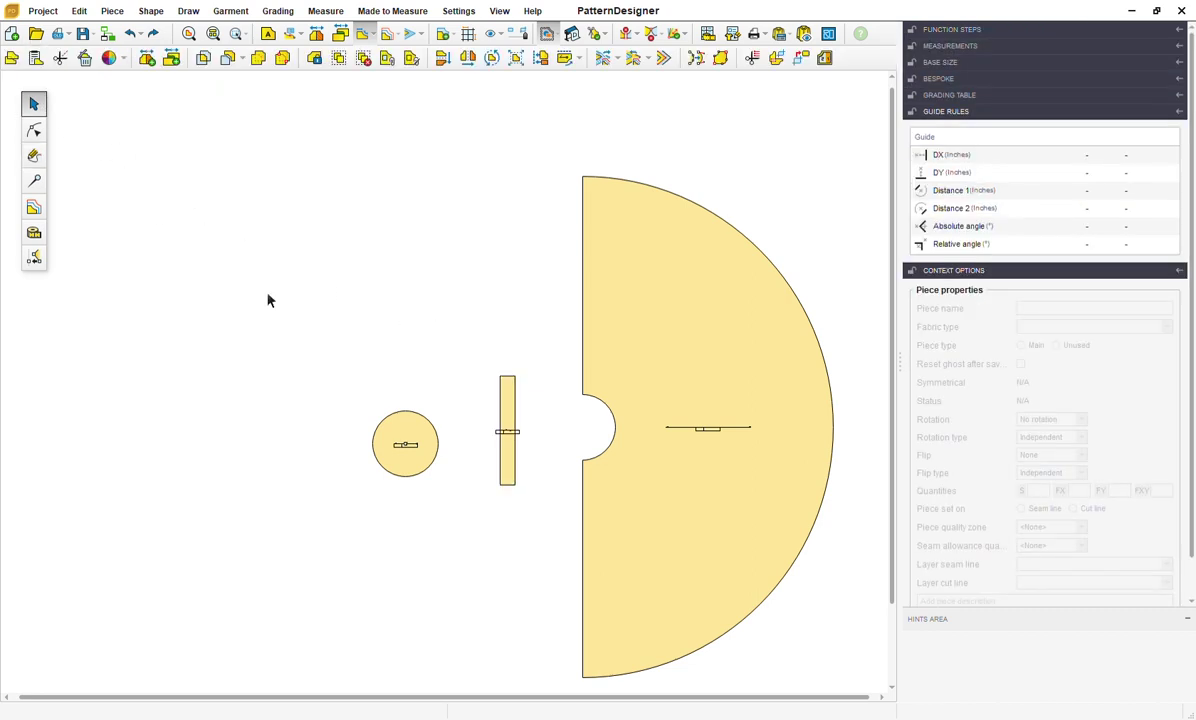
left_click_drag(513, 456, 544, 442)
left_click_drag(425, 448, 502, 412)
left_click_drag(636, 452, 611, 459)
scroll(611, 459, "up", 2)
scroll(613, 460, "down", 1)
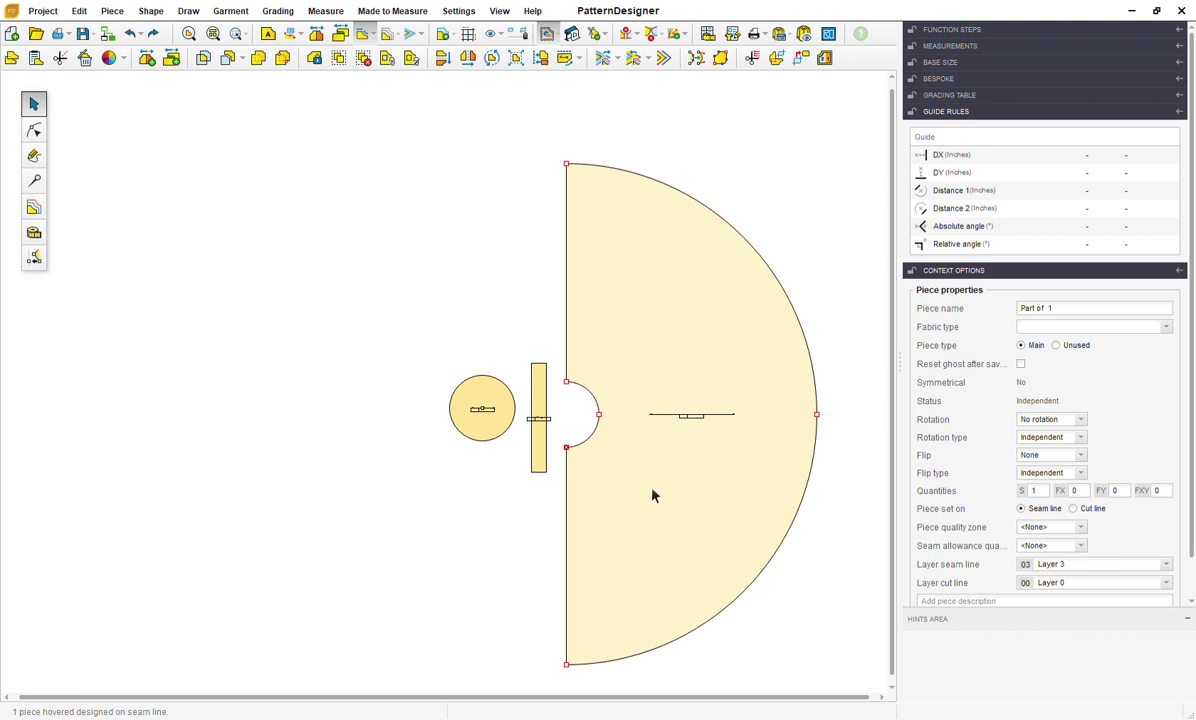
left_click_drag(652, 497, 651, 488)
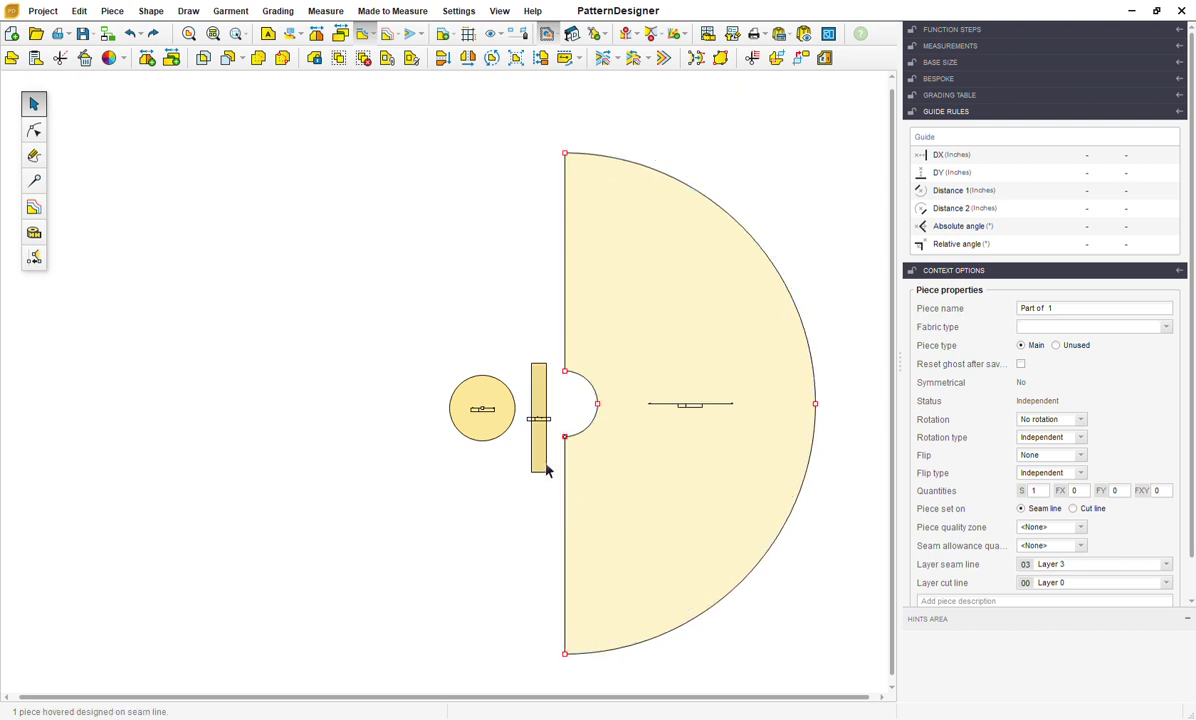
left_click(545, 460)
left_click(550, 510)
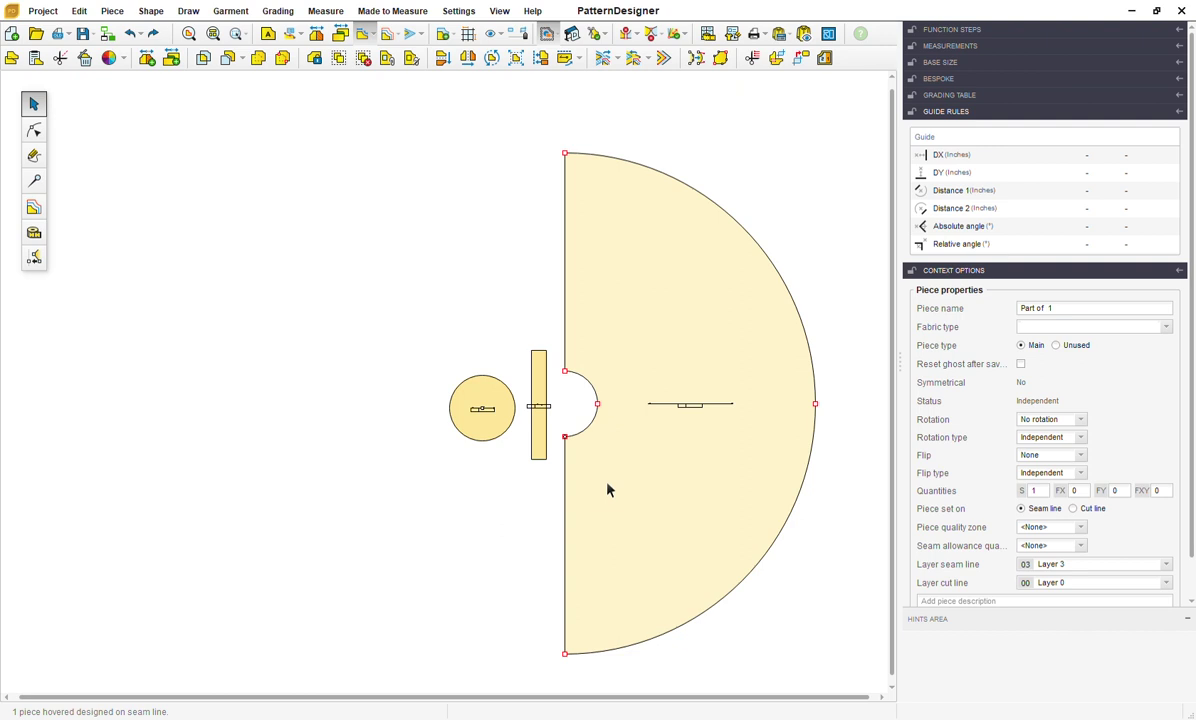
left_click(612, 487)
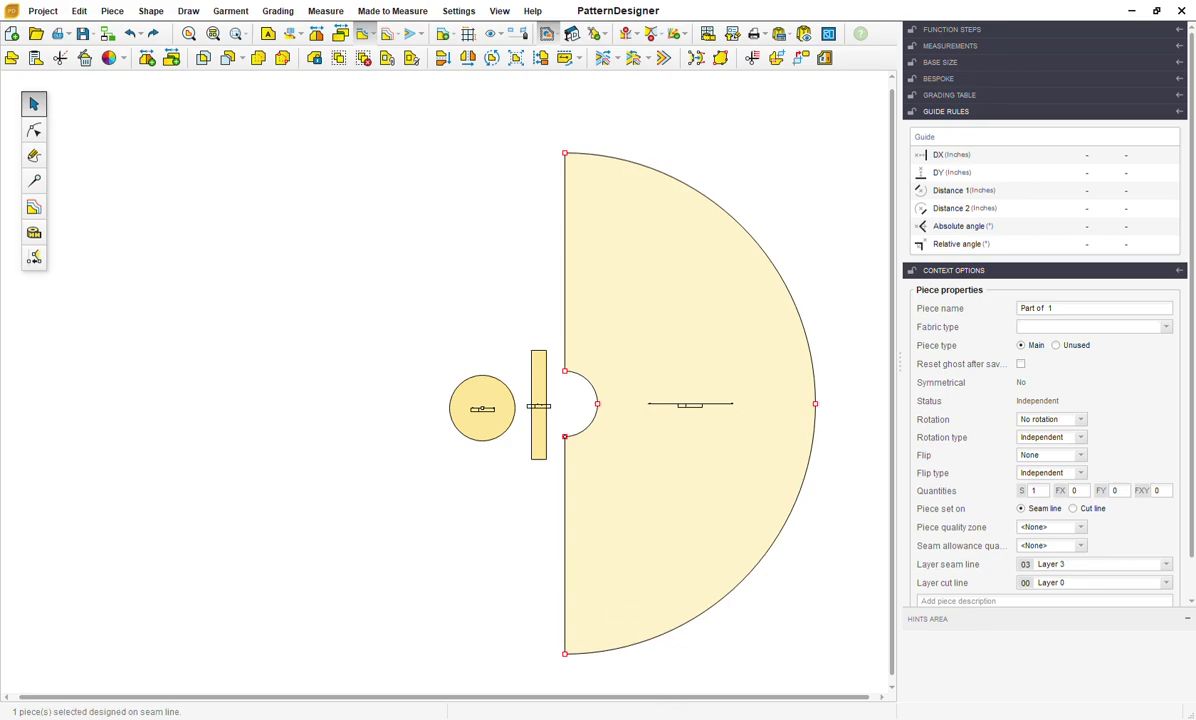